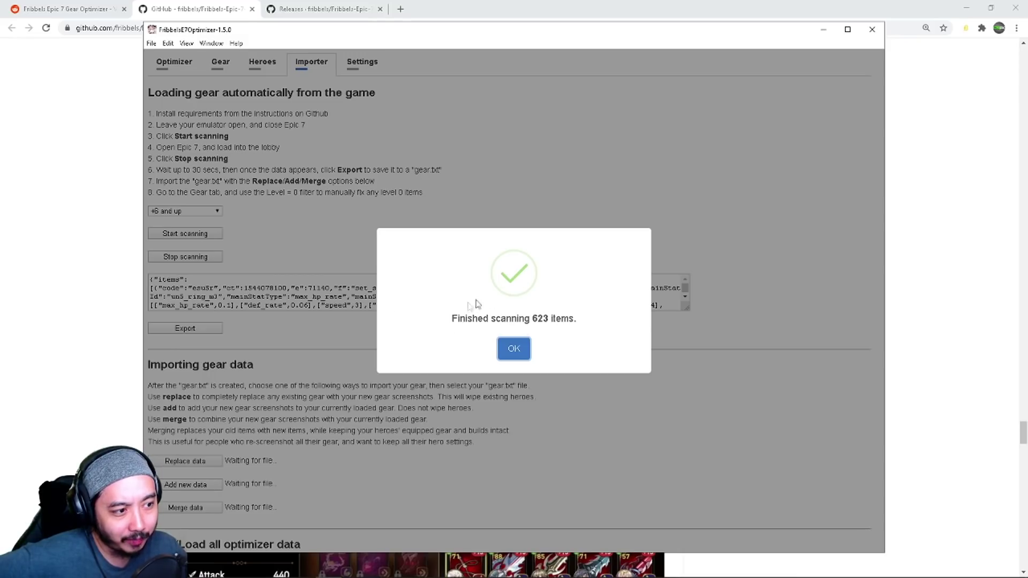
Step: Export the scanned gear data as gear.txt into the FribbelsOptimizerSaves folder
click(517, 353)
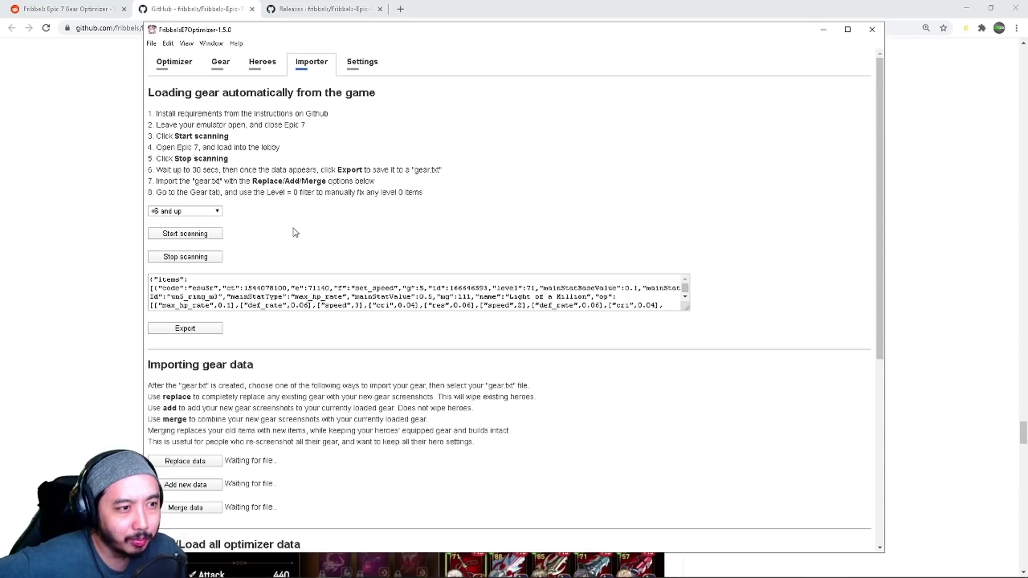
click(188, 328)
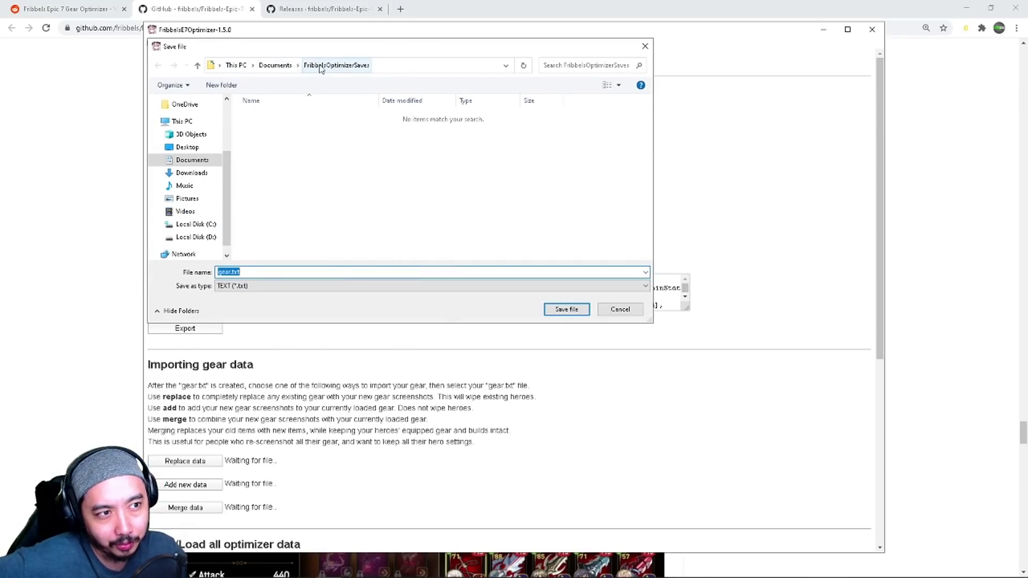
click(565, 309)
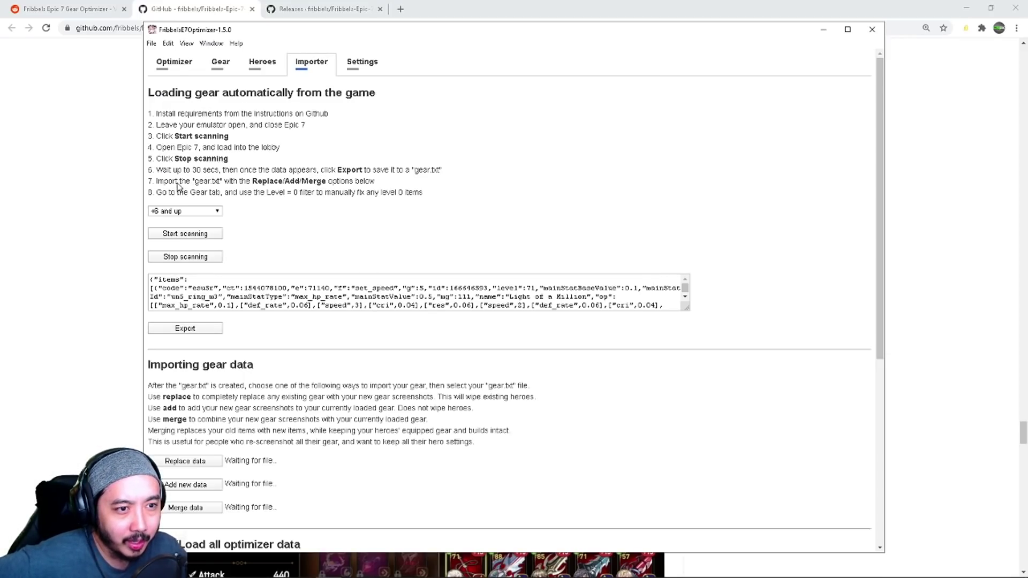
Step: Replace the optimizer's existing gear data with the contents of gear.txt
scroll(209, 343, down, 1)
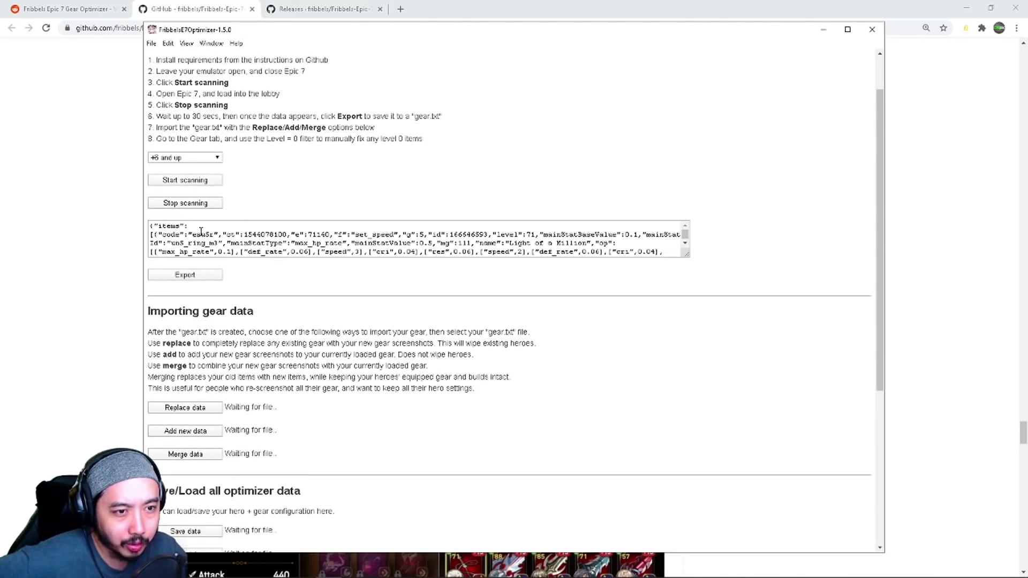
click(200, 417)
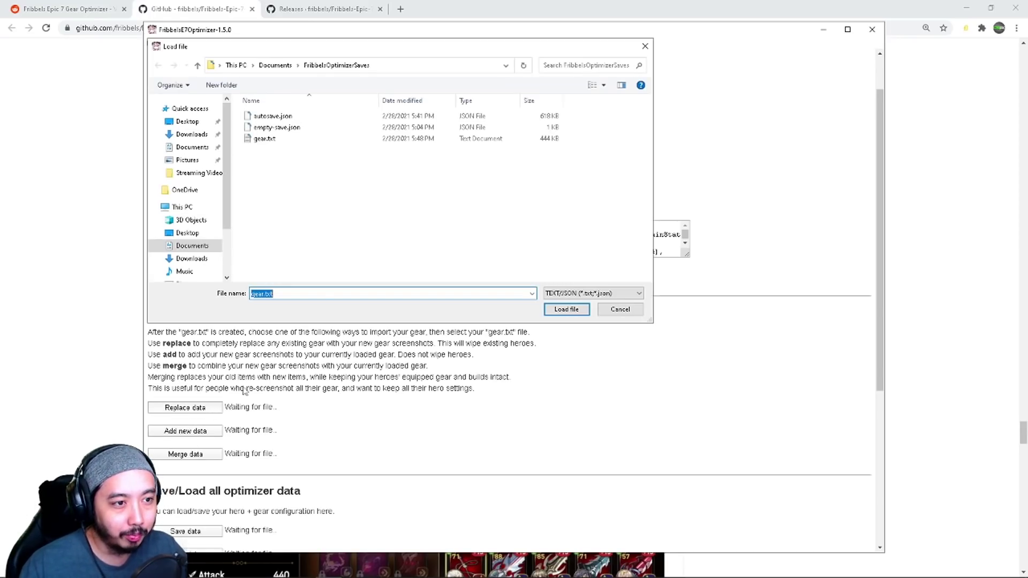
click(270, 141)
click(557, 313)
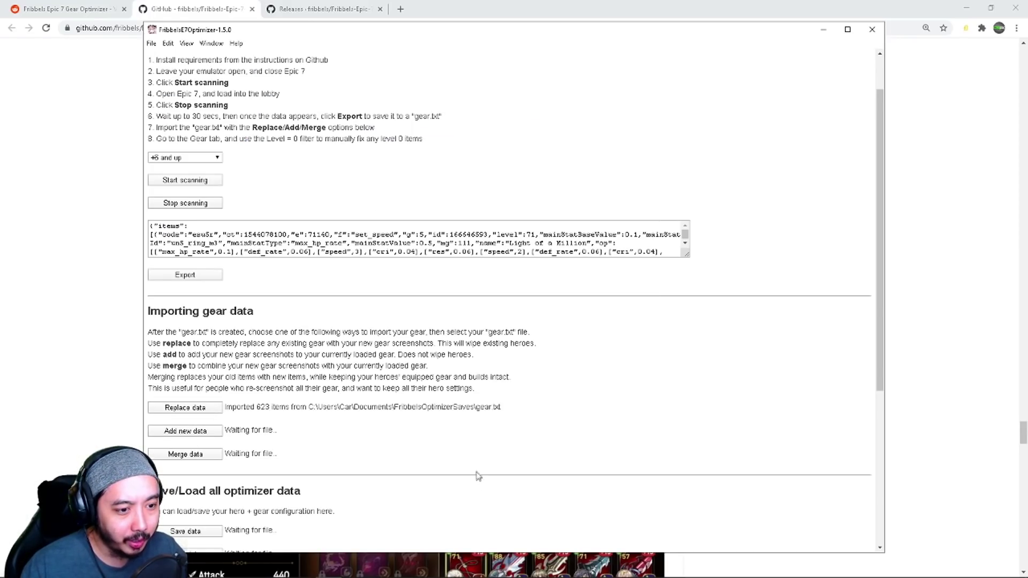
Step: Look over the remaining import options and examine the imported items in the gear table
scroll(287, 419, down, 4)
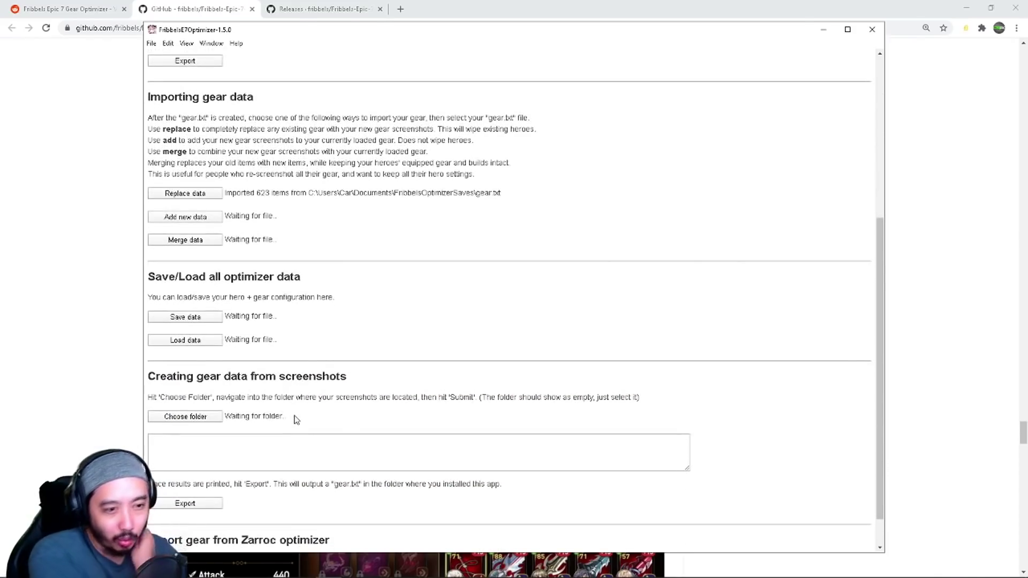
scroll(303, 401, down, 1)
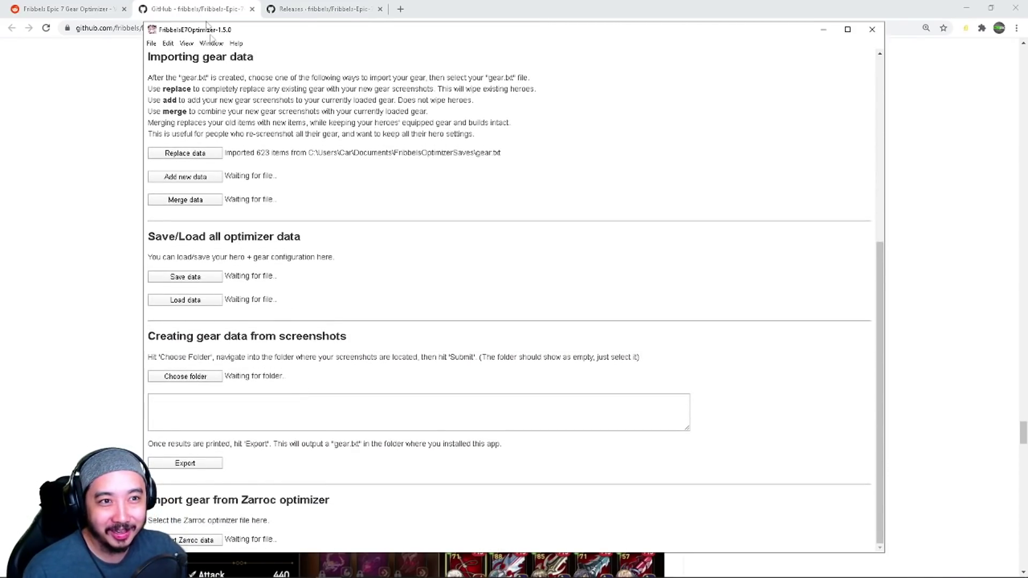
scroll(459, 241, up, 6)
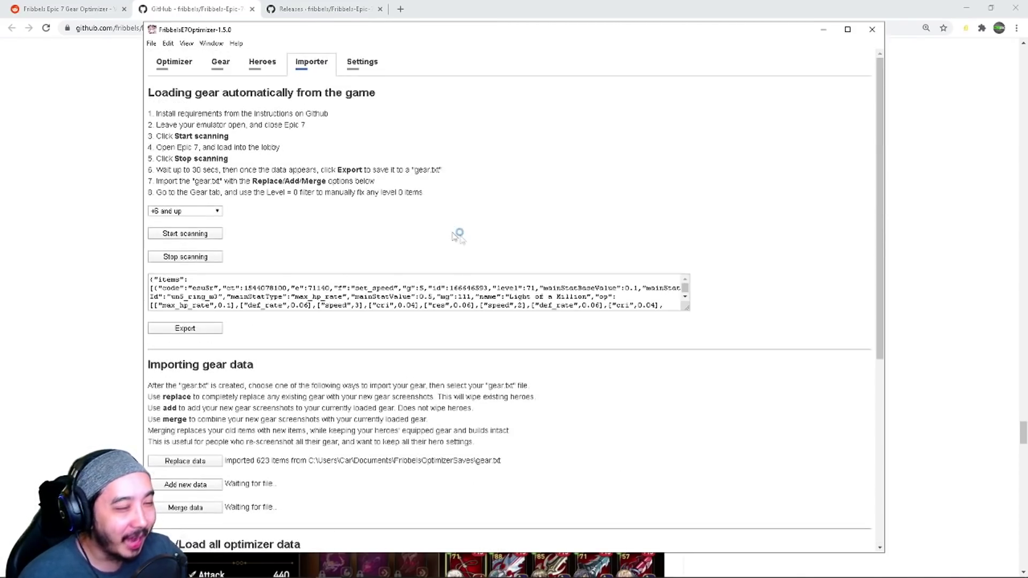
click(252, 74)
click(219, 67)
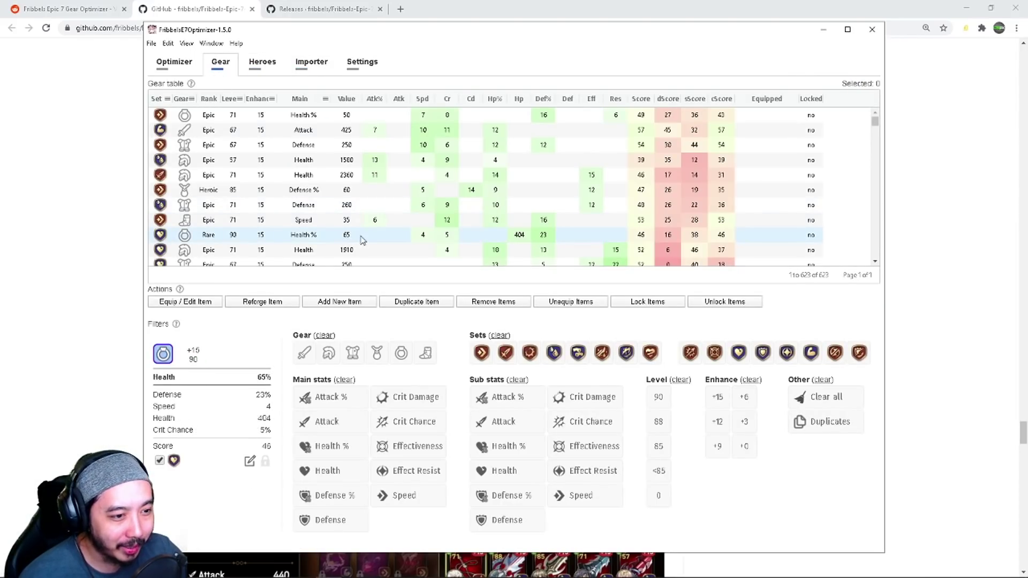
scroll(472, 217, down, 5)
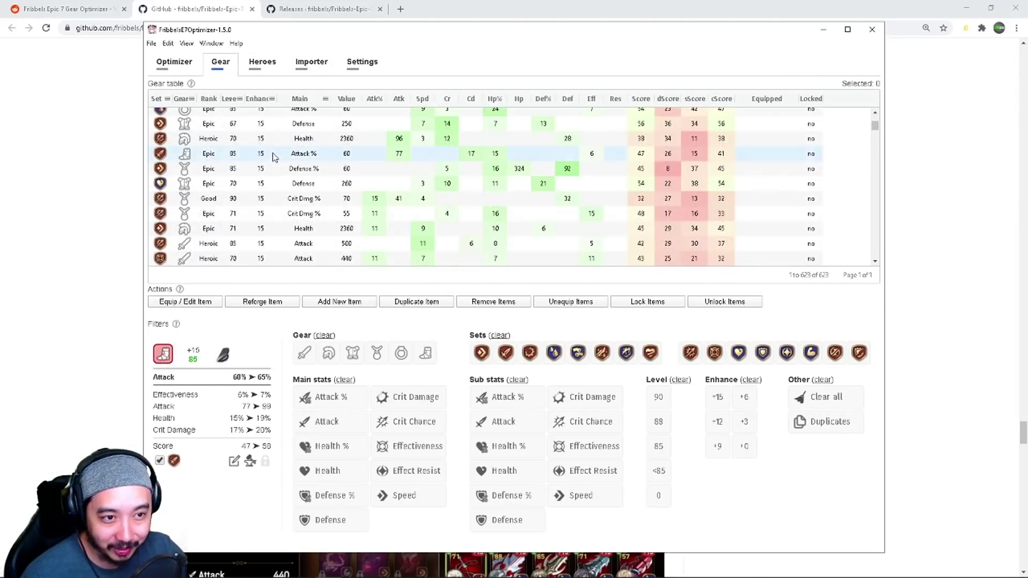
scroll(359, 182, down, 8)
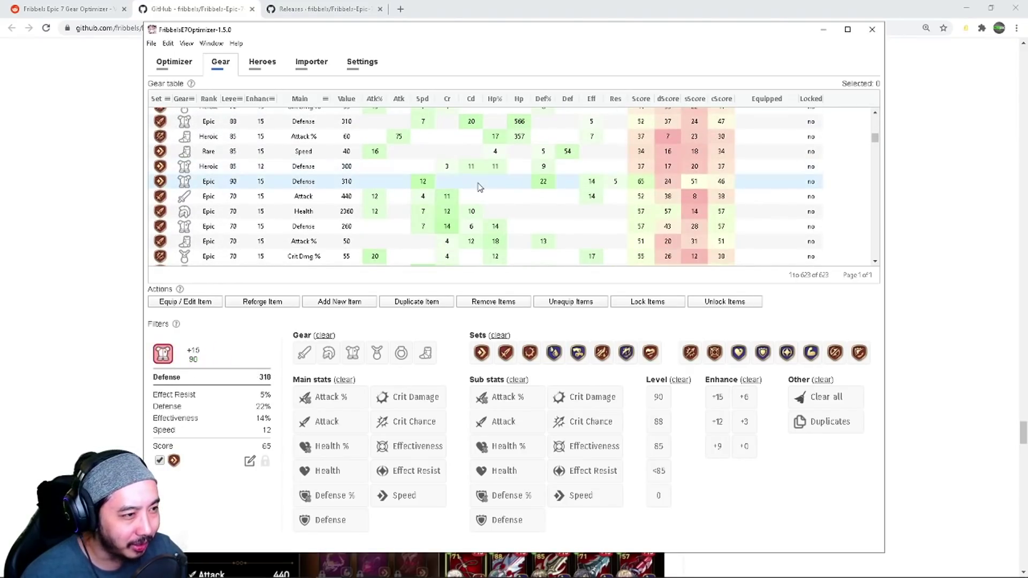
scroll(478, 187, up, 5)
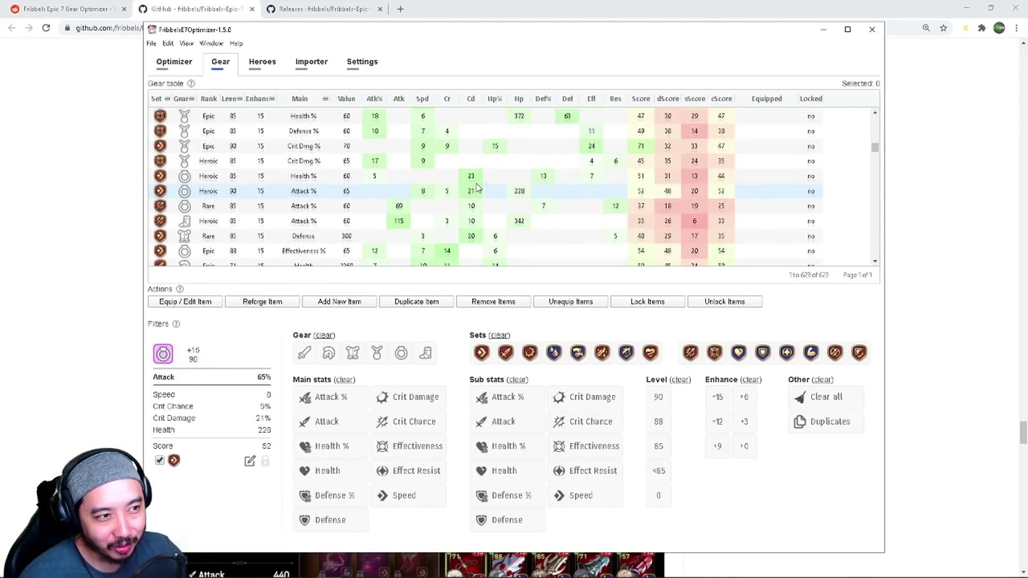
scroll(482, 185, up, 3)
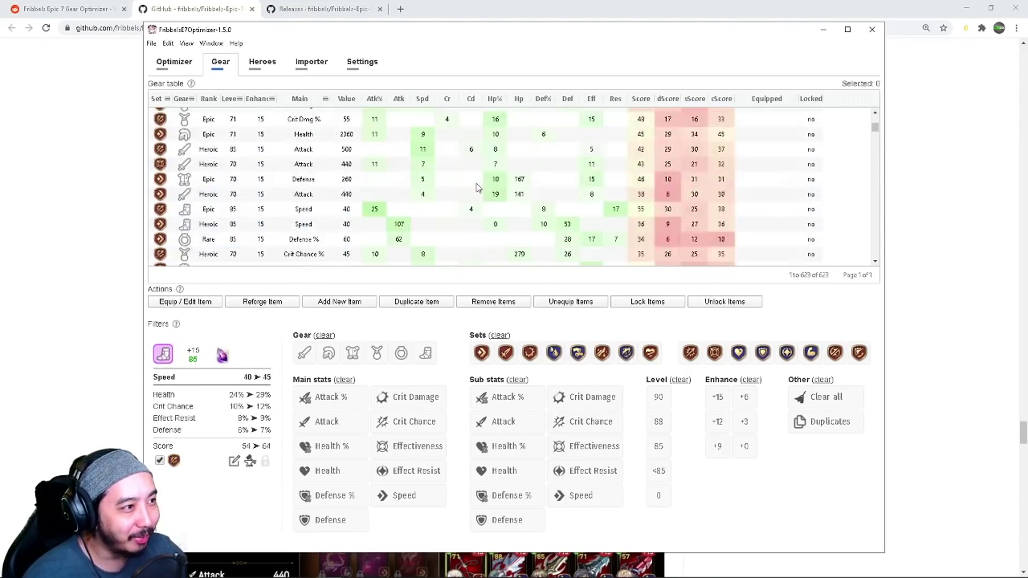
Step: Sort the gear table by score from highest to lowest and inspect the stats of the top items
click(638, 98)
click(242, 117)
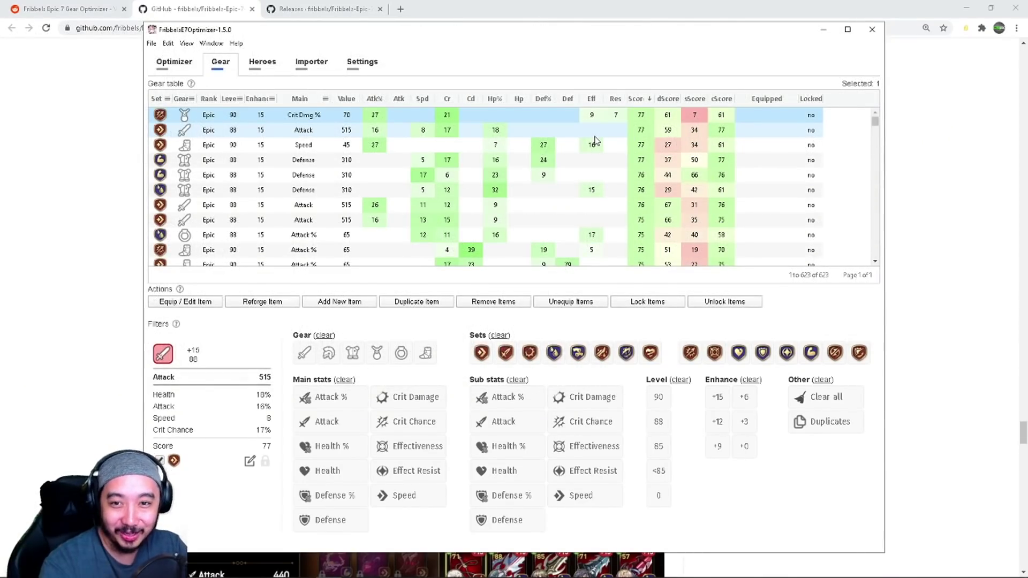
click(594, 144)
click(541, 160)
click(523, 189)
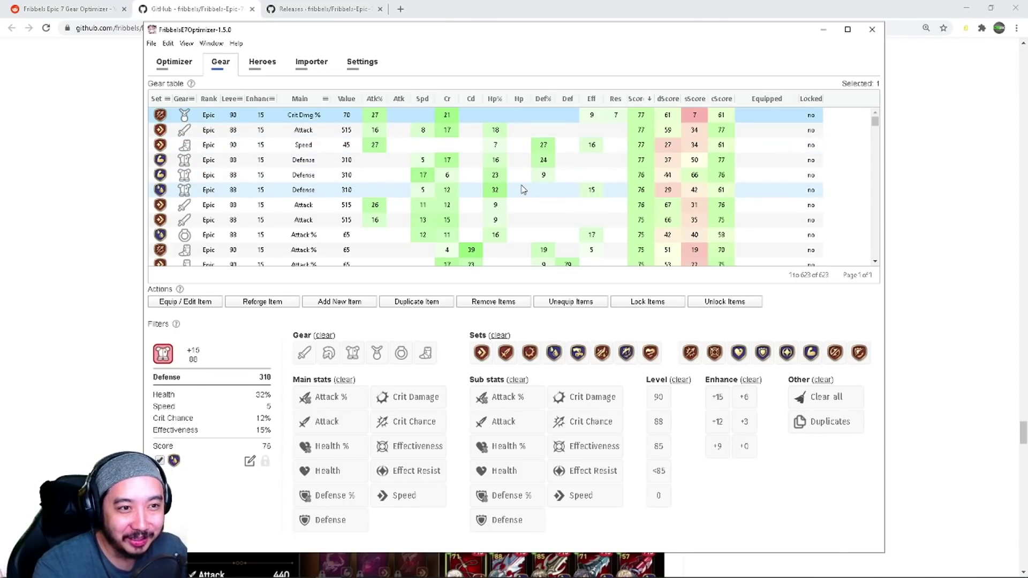
Step: Add Fairytale Tenebria as a new hero in the optimizer's hero list
click(256, 65)
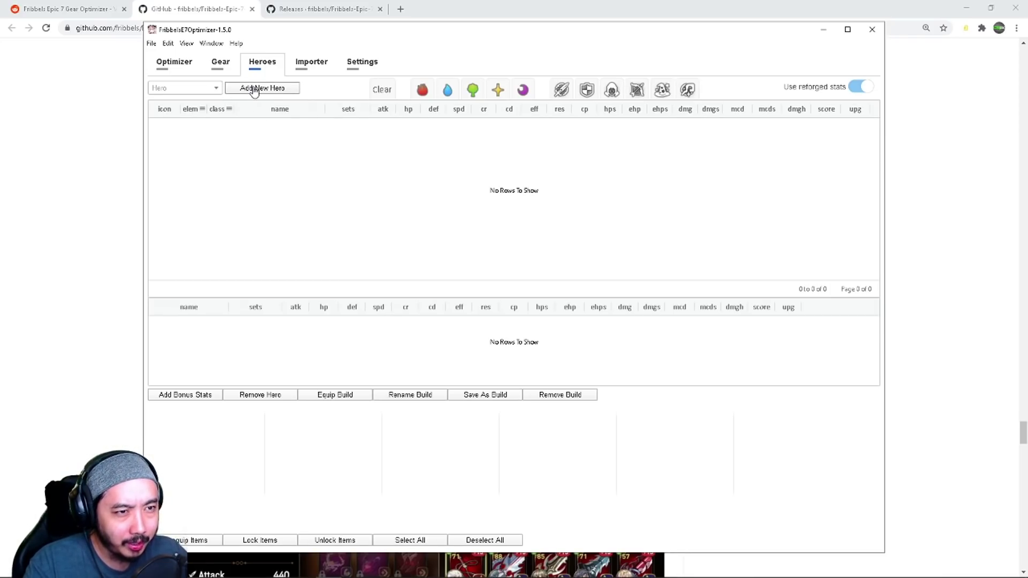
click(185, 90)
scroll(206, 202, down, 15)
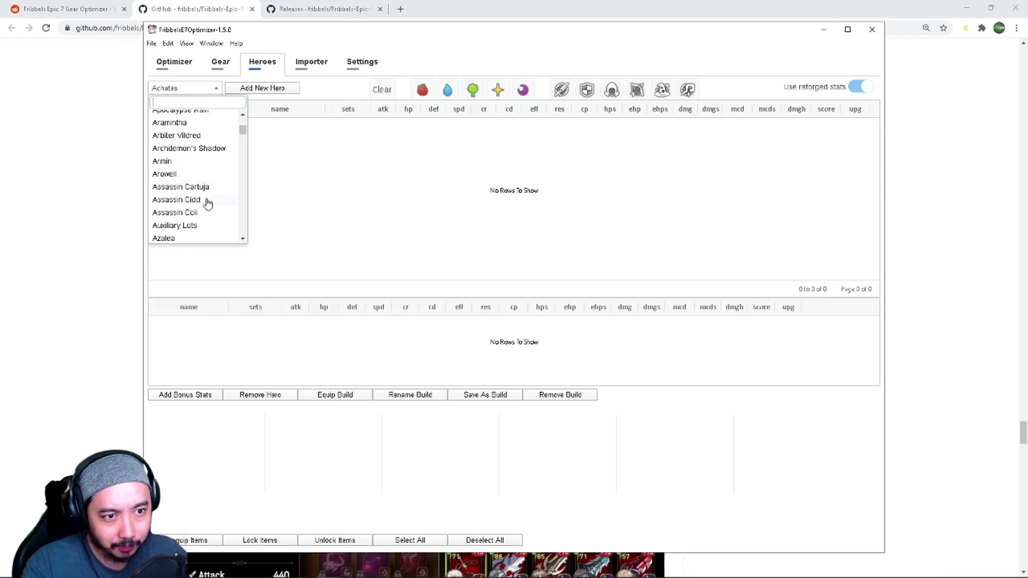
scroll(207, 203, down, 8)
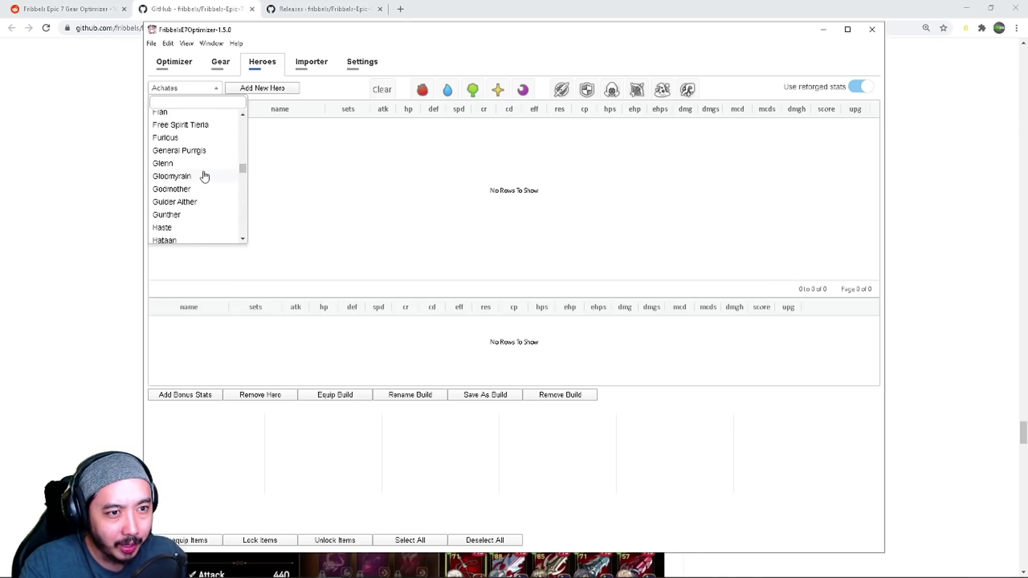
scroll(208, 182, up, 3)
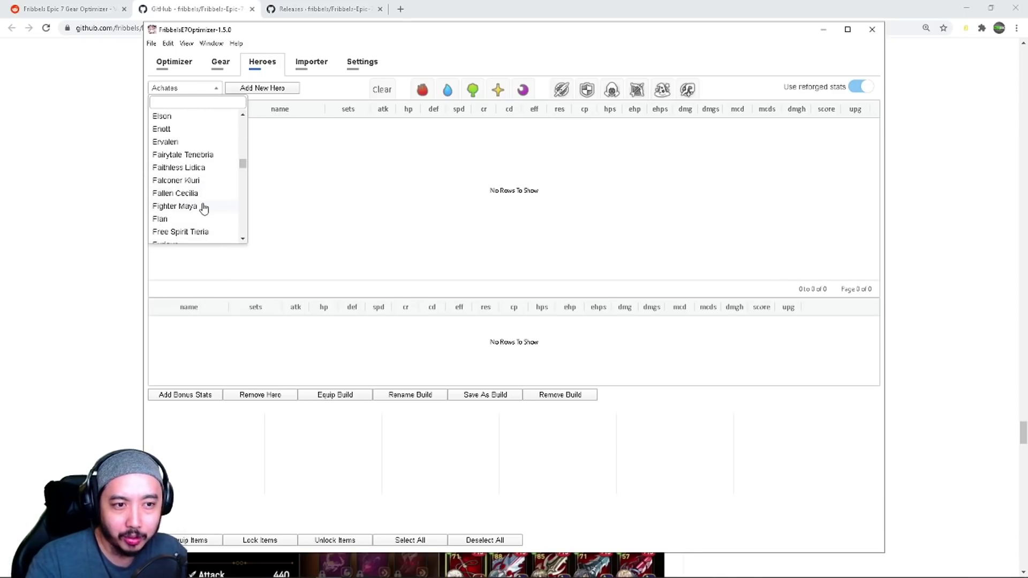
click(208, 156)
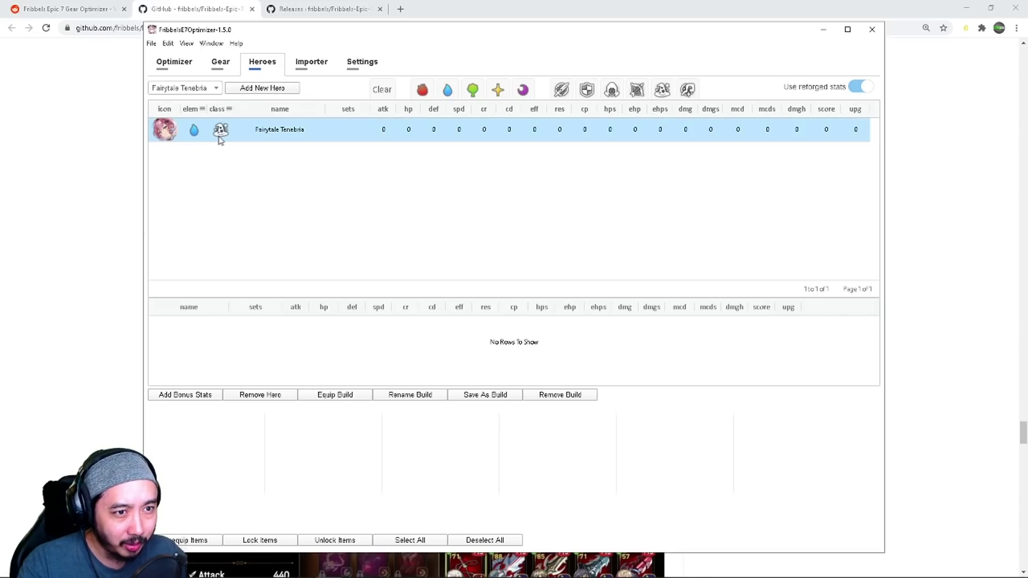
click(164, 396)
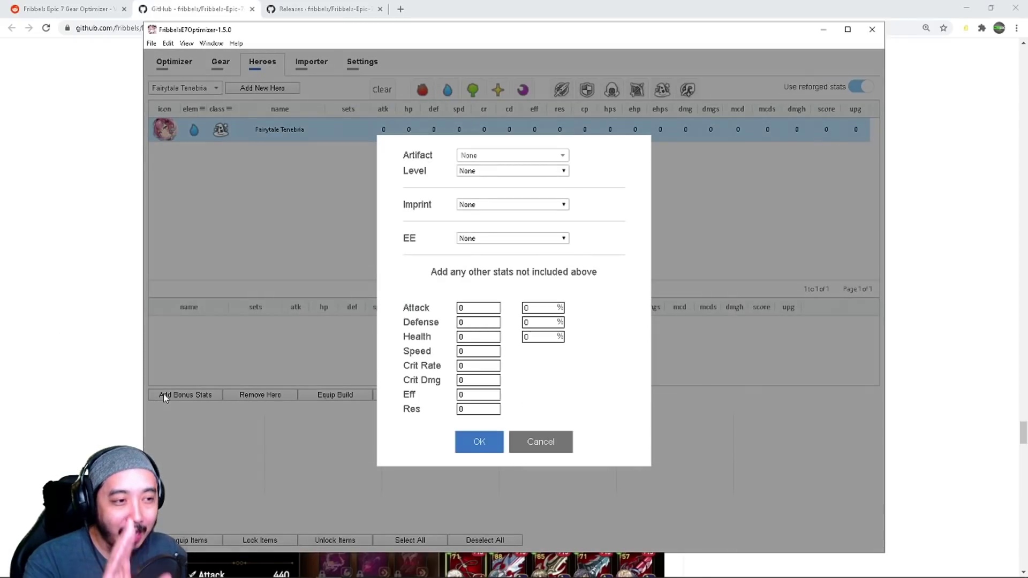
click(482, 156)
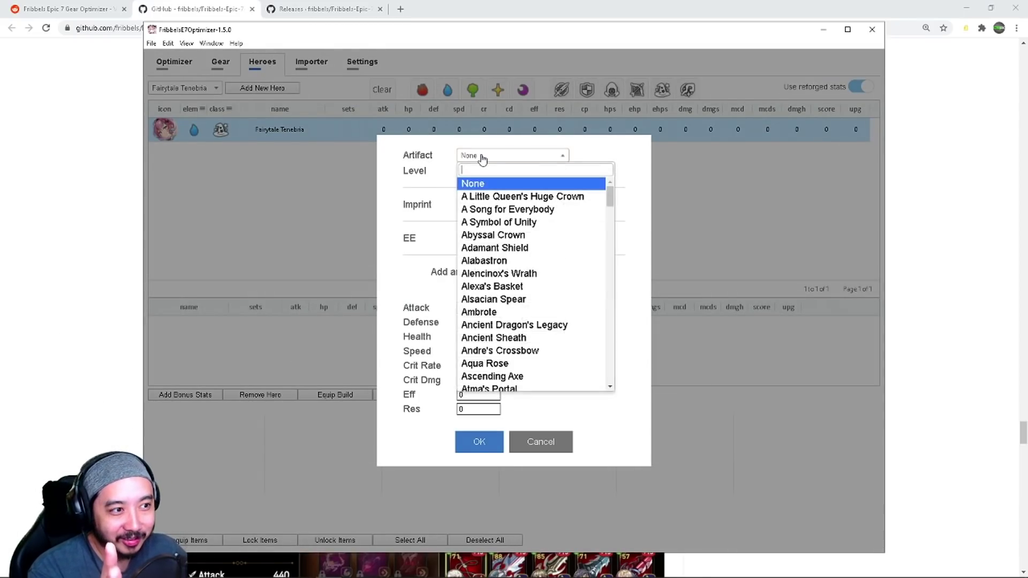
scroll(518, 274, down, 3)
scroll(518, 274, down, 12)
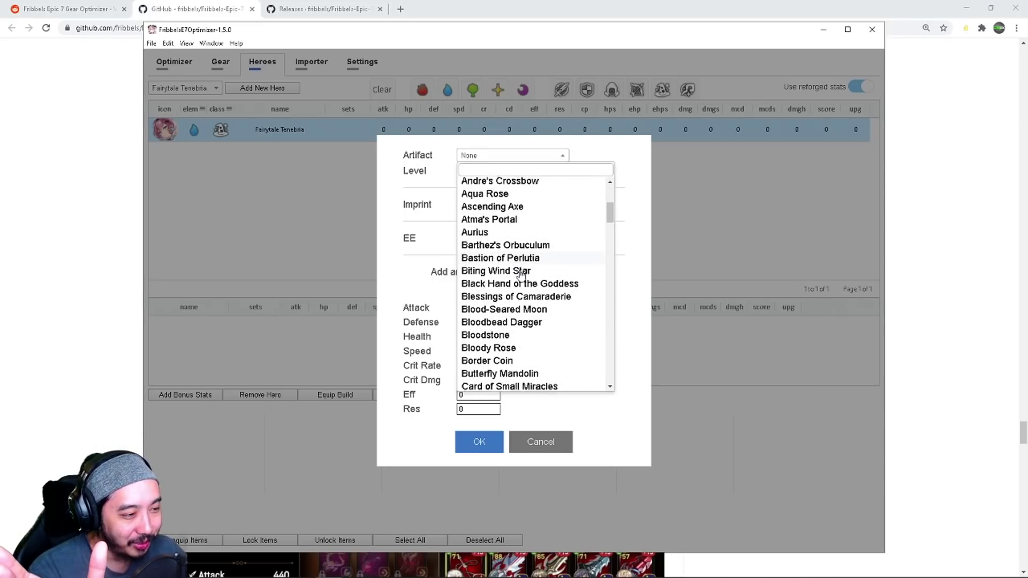
scroll(529, 266, down, 8)
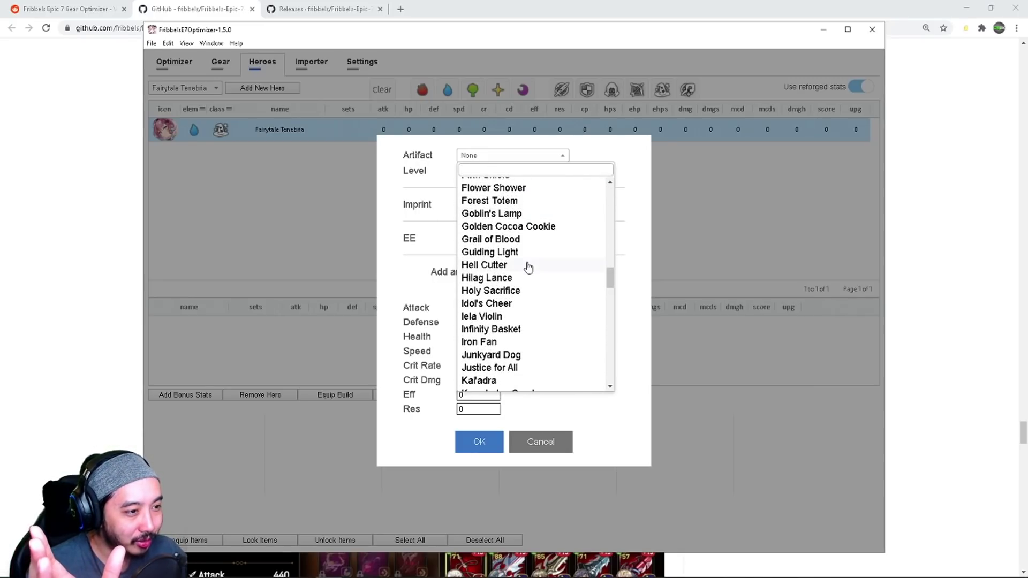
Step: Switch to Epic Seven in BlueStacks and filter the heroes to Ice Mages to check Fairytale Tenebria's equipped artifact
click(274, 569)
click(274, 569)
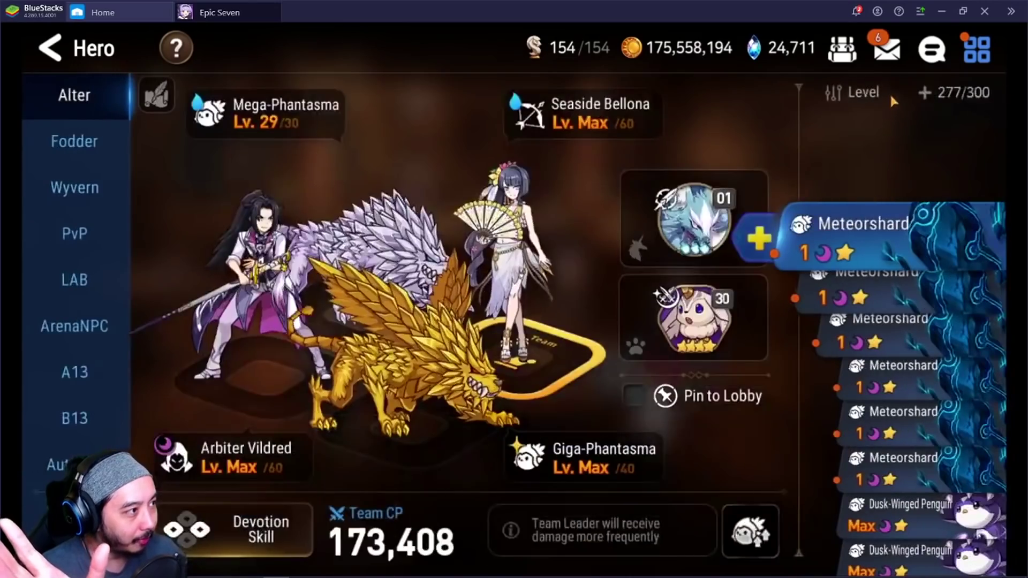
click(889, 93)
click(375, 218)
click(458, 342)
key(Escape)
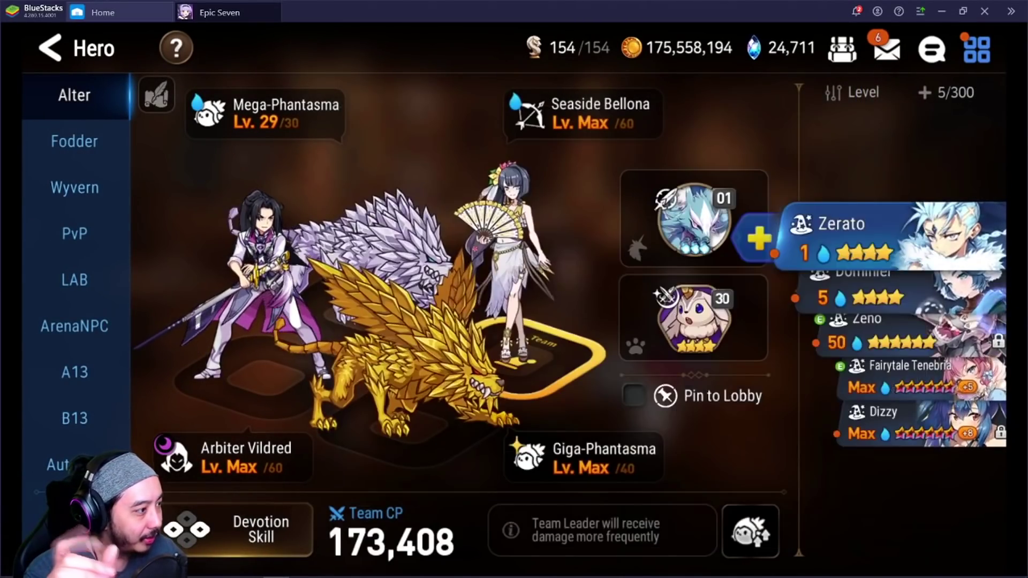
click(870, 224)
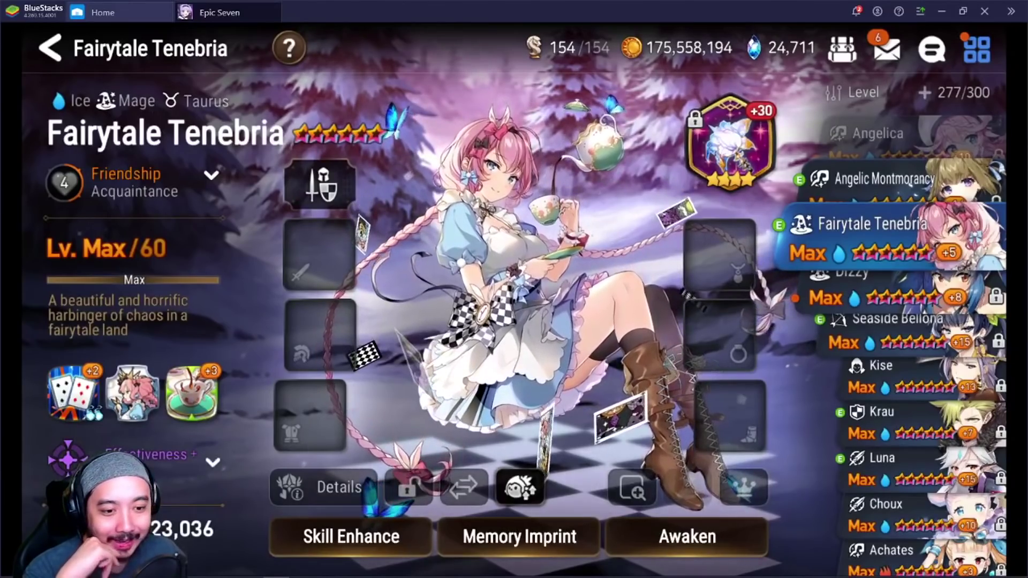
click(943, 9)
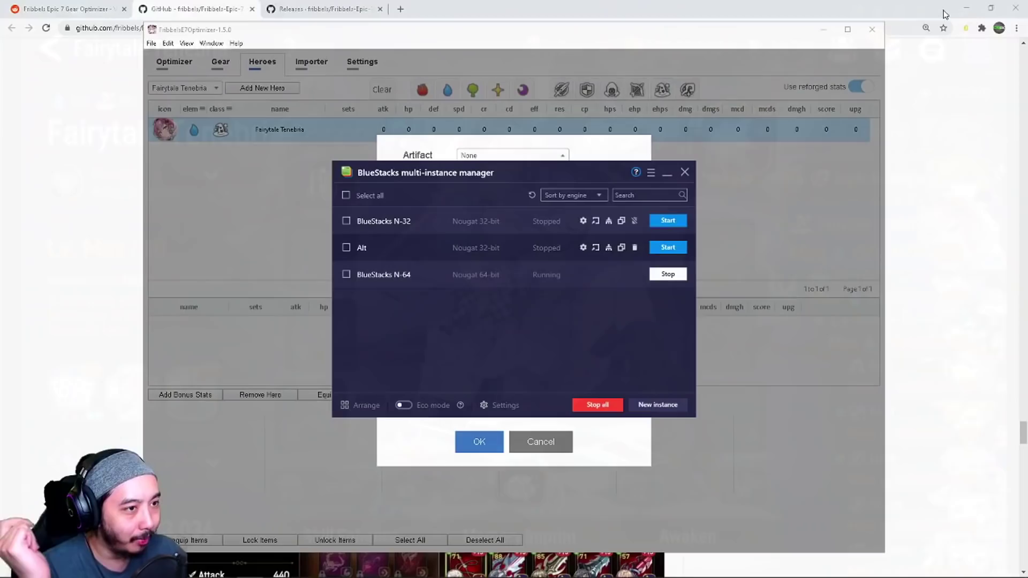
Step: In Fairytale Tenebria's bonus stats, set the artifact to Sira-Ren at level 30
click(541, 440)
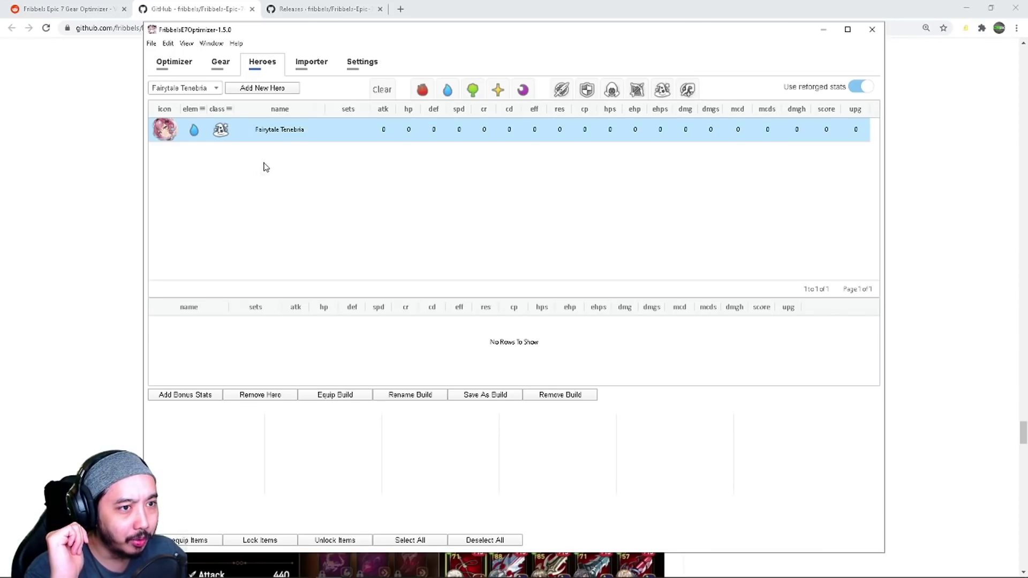
click(199, 397)
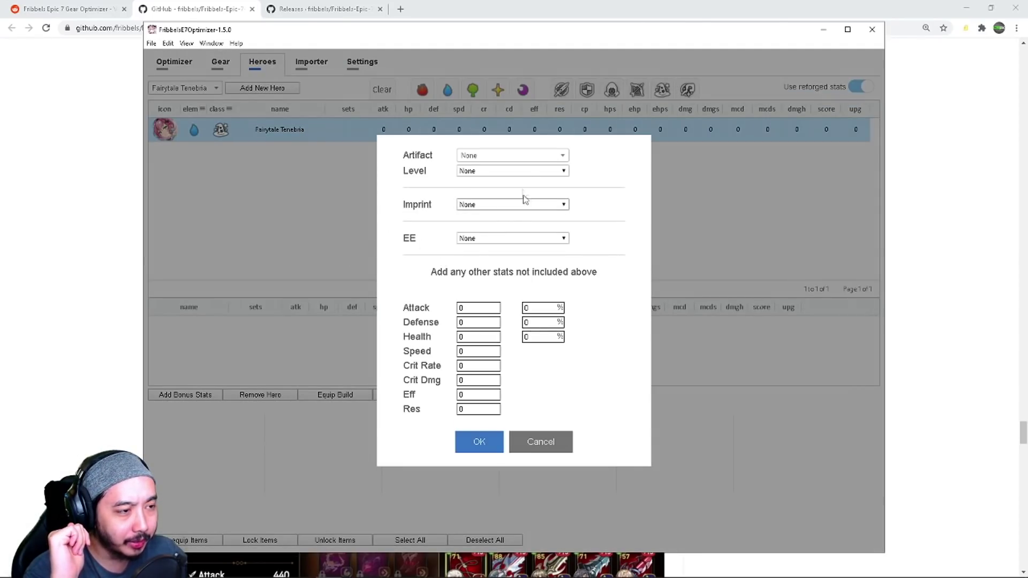
click(507, 156)
scroll(576, 260, down, 5)
scroll(575, 260, down, 6)
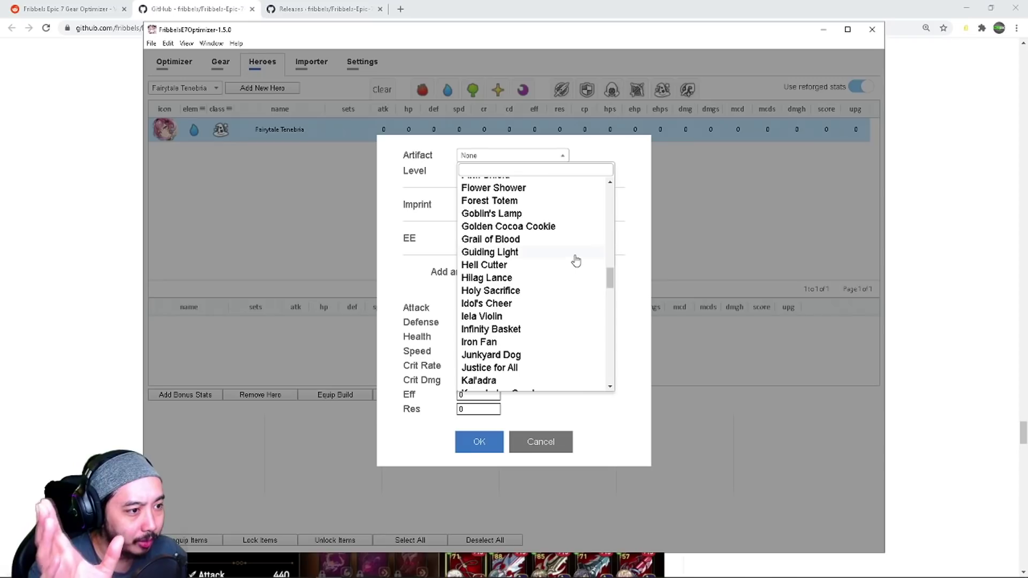
scroll(547, 287, down, 15)
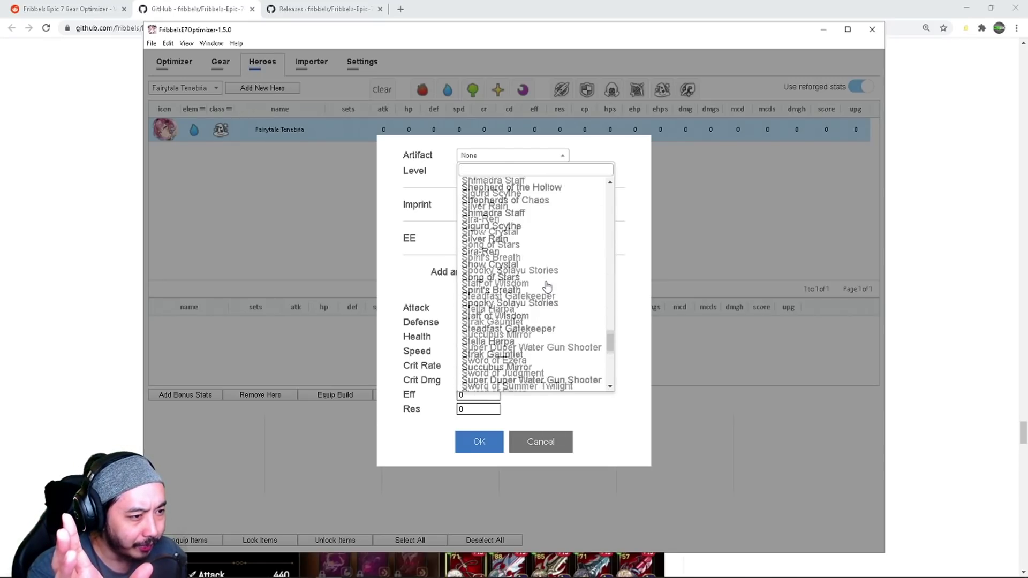
click(515, 209)
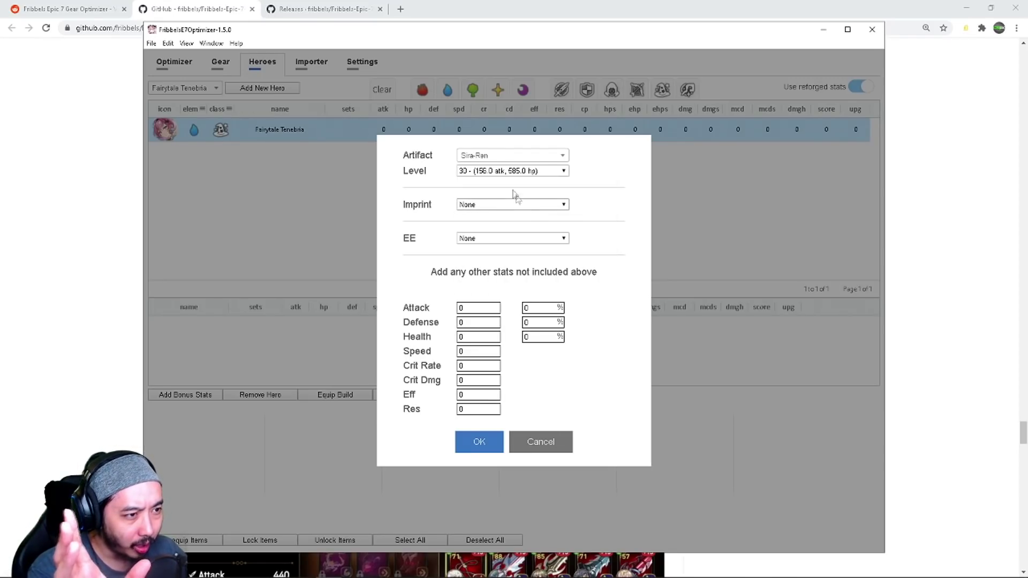
Step: Set Fairytale Tenebria's imprint to 13.5% Eff - A and save her bonus stats
click(492, 205)
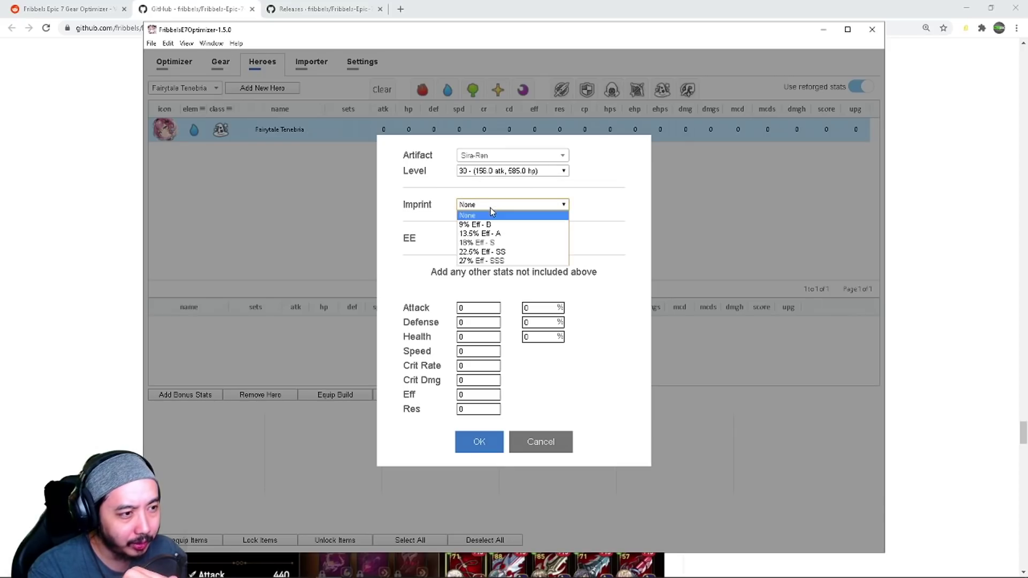
click(508, 234)
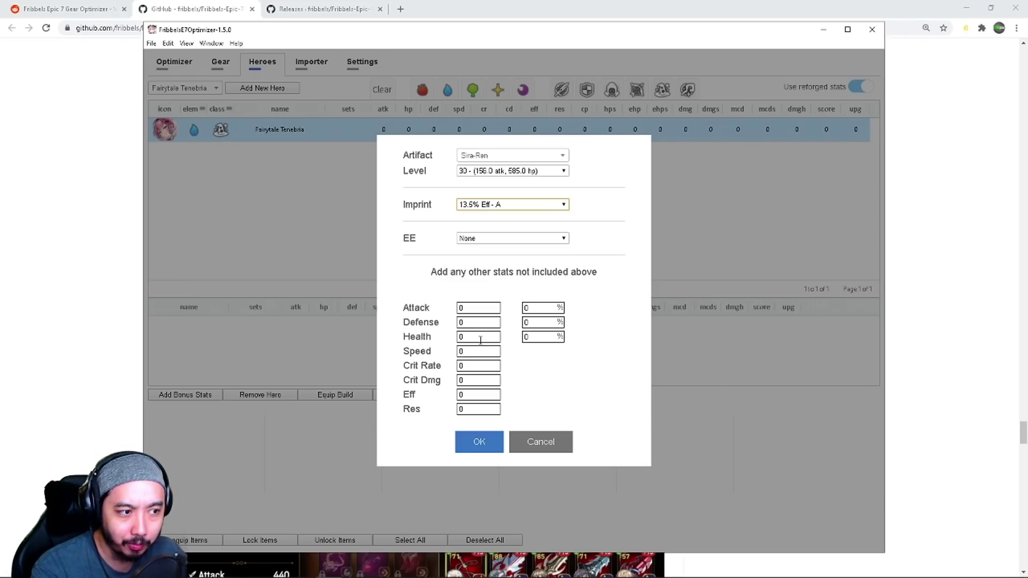
click(479, 442)
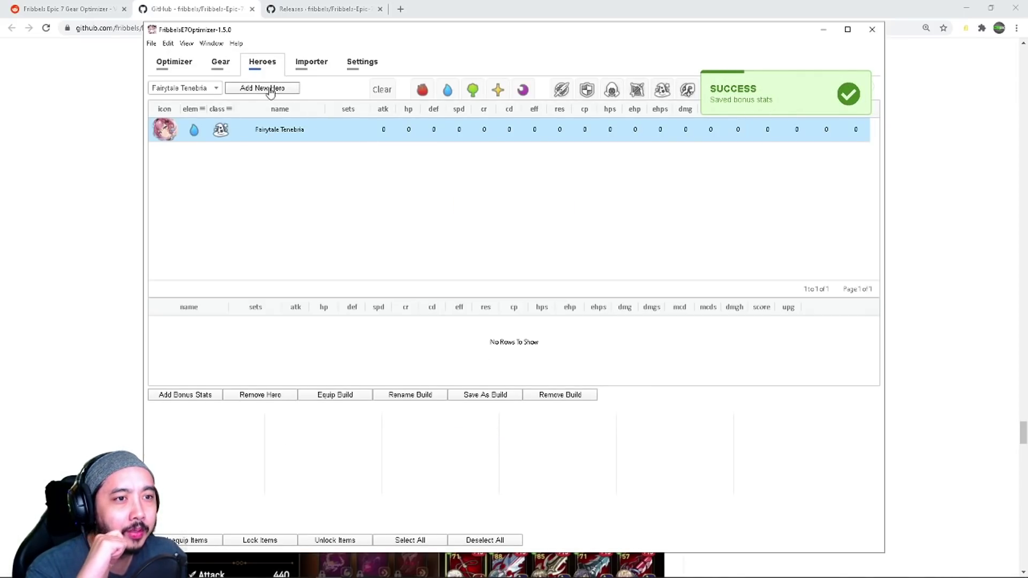
Step: In the optimizer for Fairytale Tenebria, limit the gear to the top 30% and set the minimum speed to 270
click(177, 63)
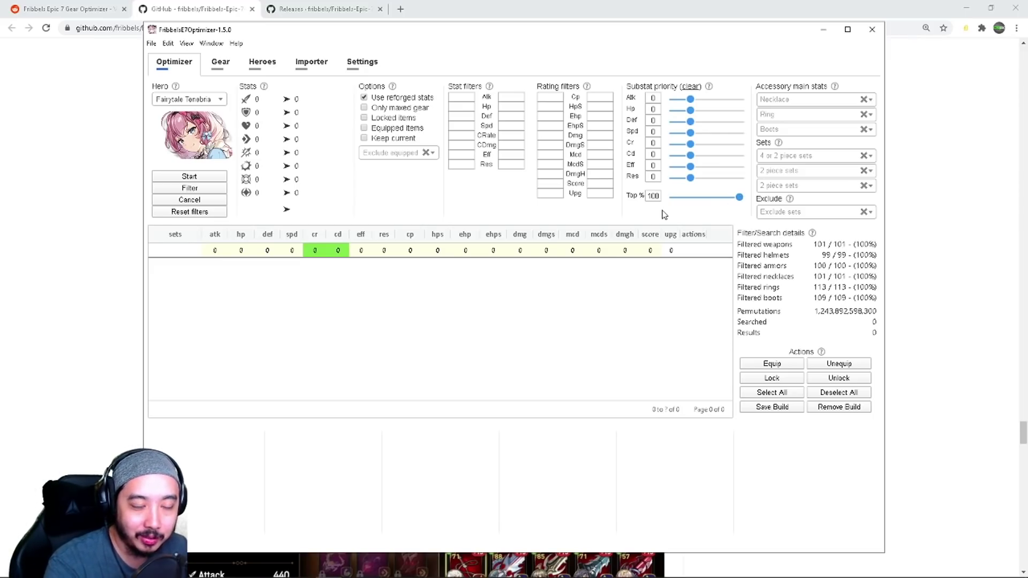
drag(739, 197, 707, 215)
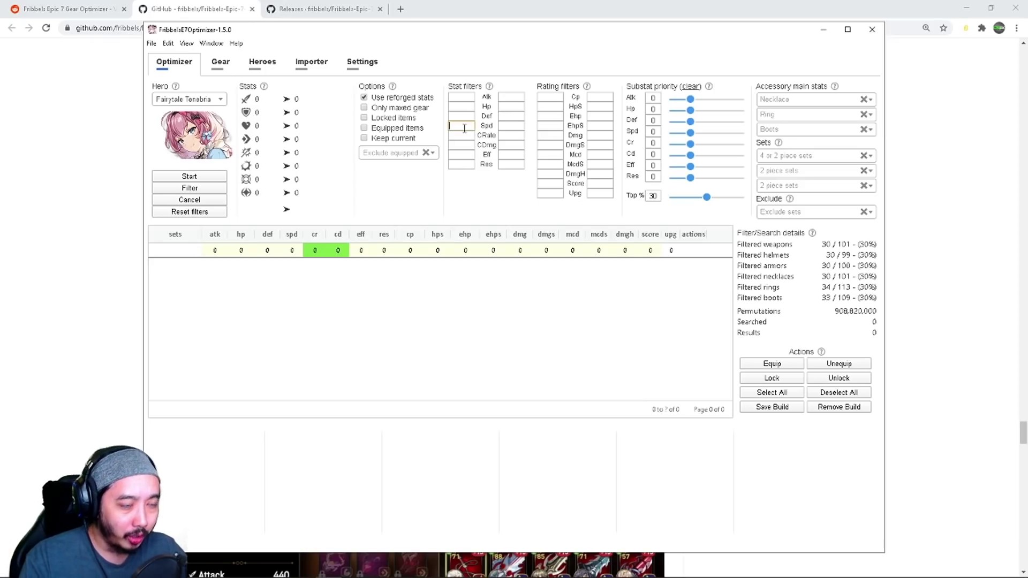
text(0)
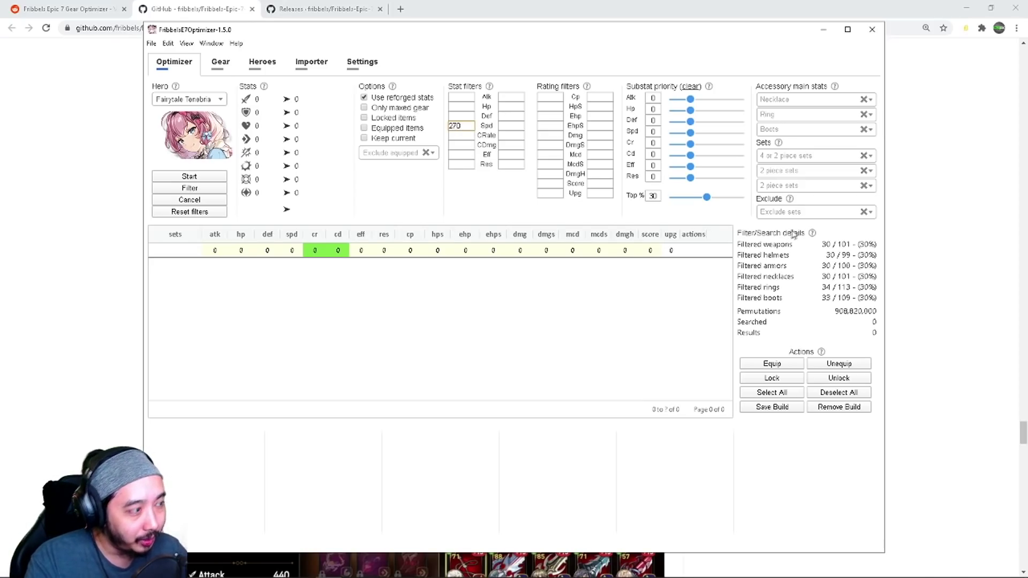
Step: Require the 4-piece Speed set together with the 2-piece Immunity set for the build
click(806, 172)
click(787, 249)
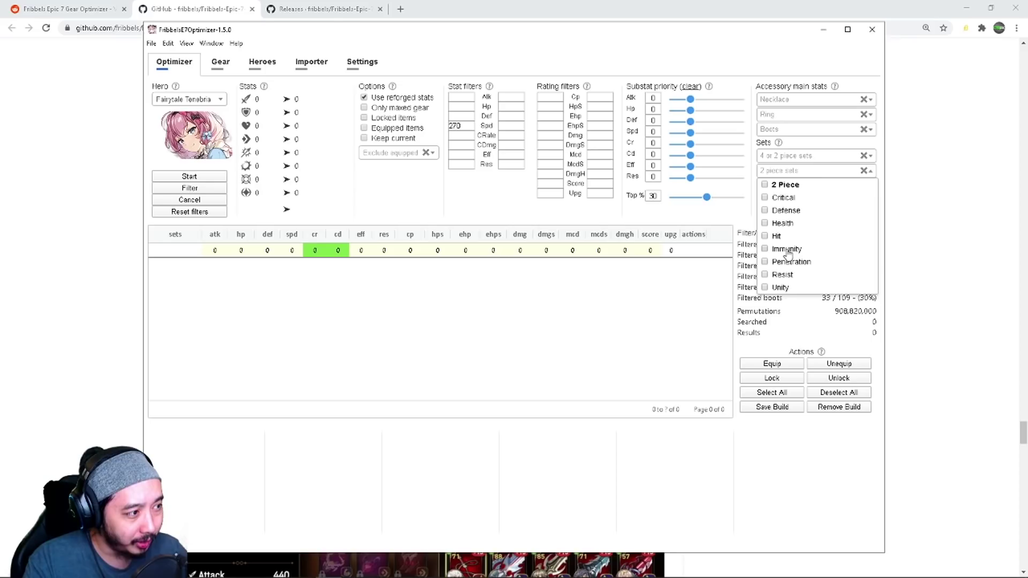
click(602, 315)
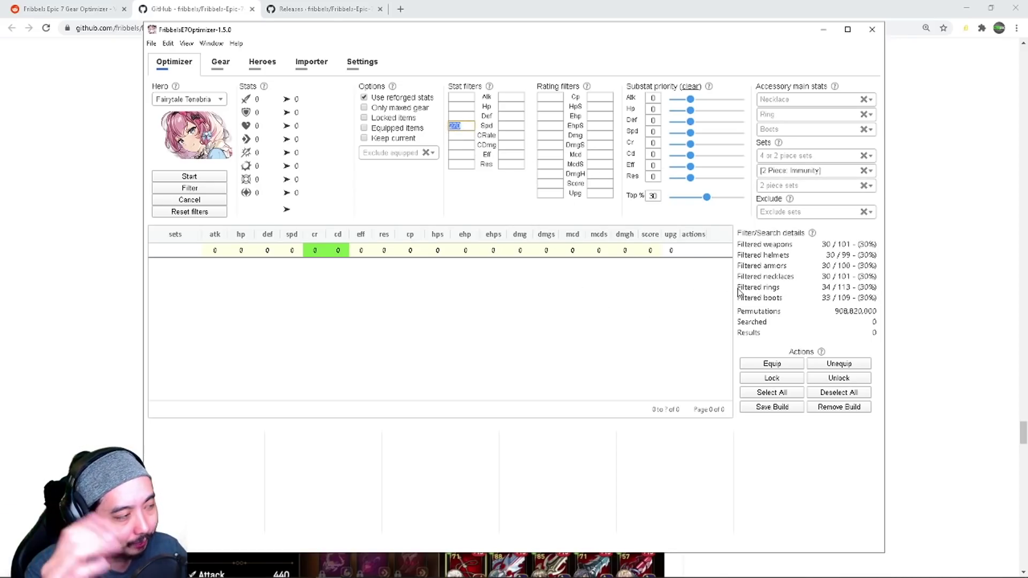
click(792, 157)
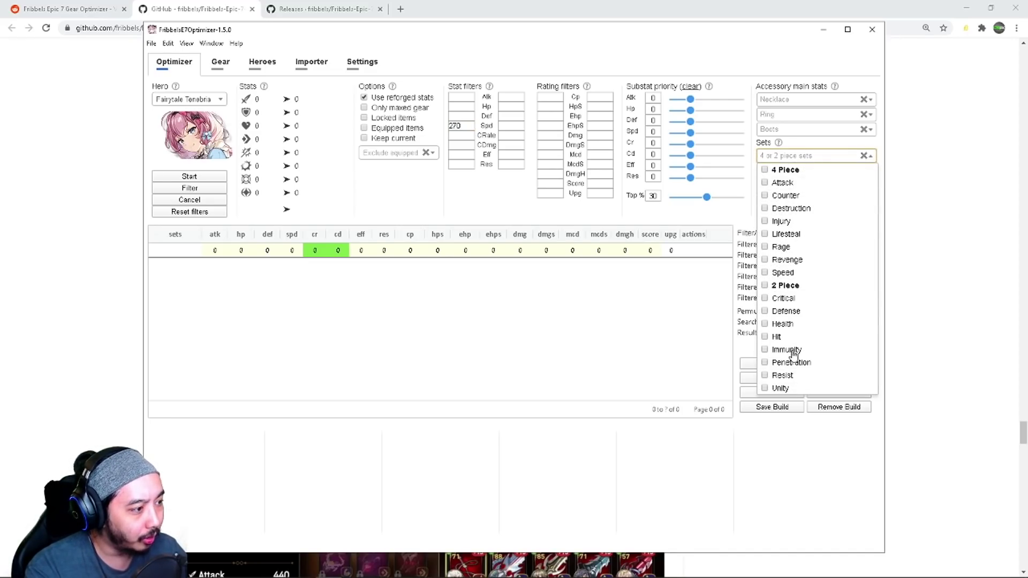
click(784, 274)
click(610, 345)
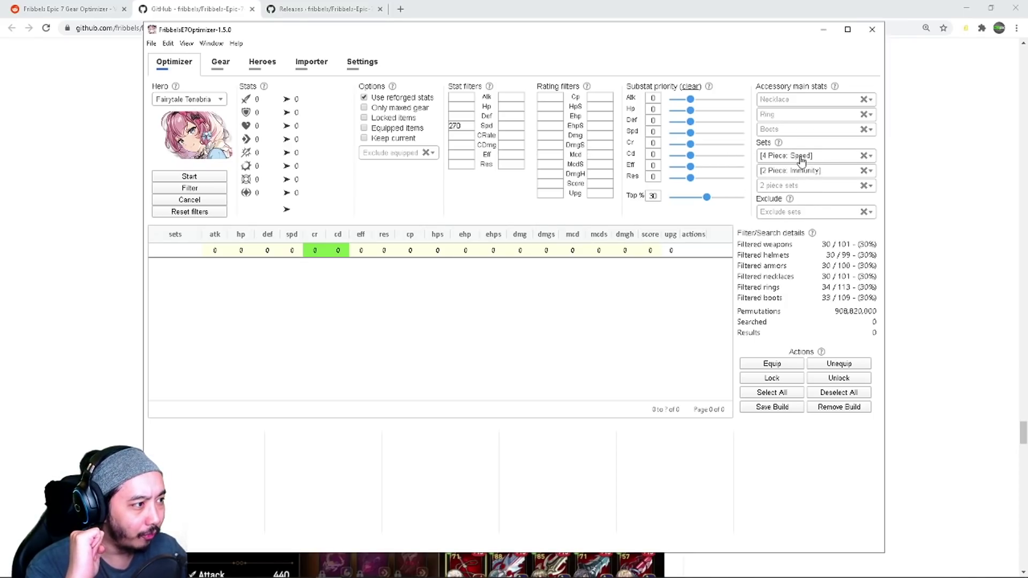
Step: Narrow the gear filter to the top 20% and set the speed substat priority to 3
double_click(652, 195)
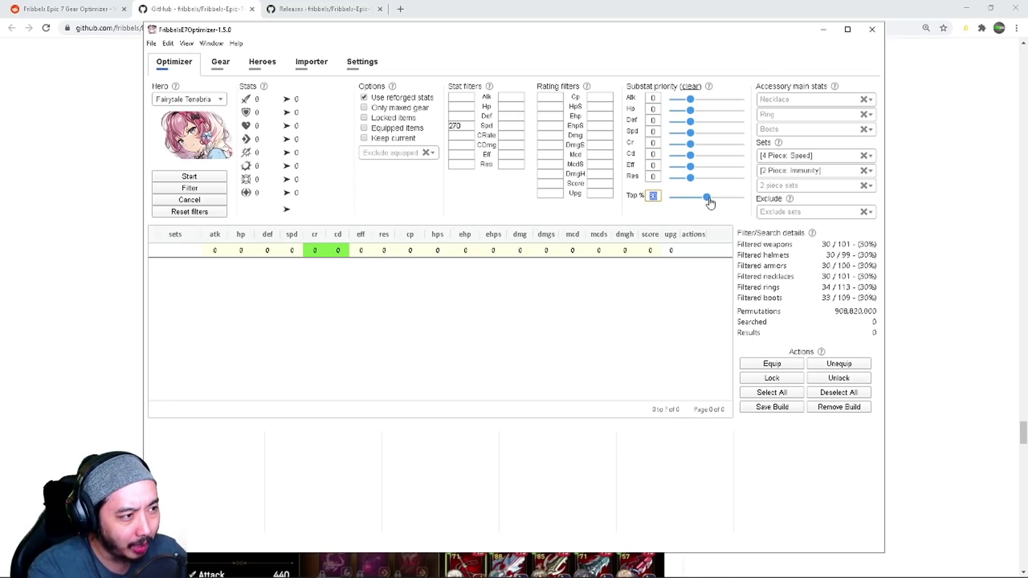
drag(710, 202, 700, 208)
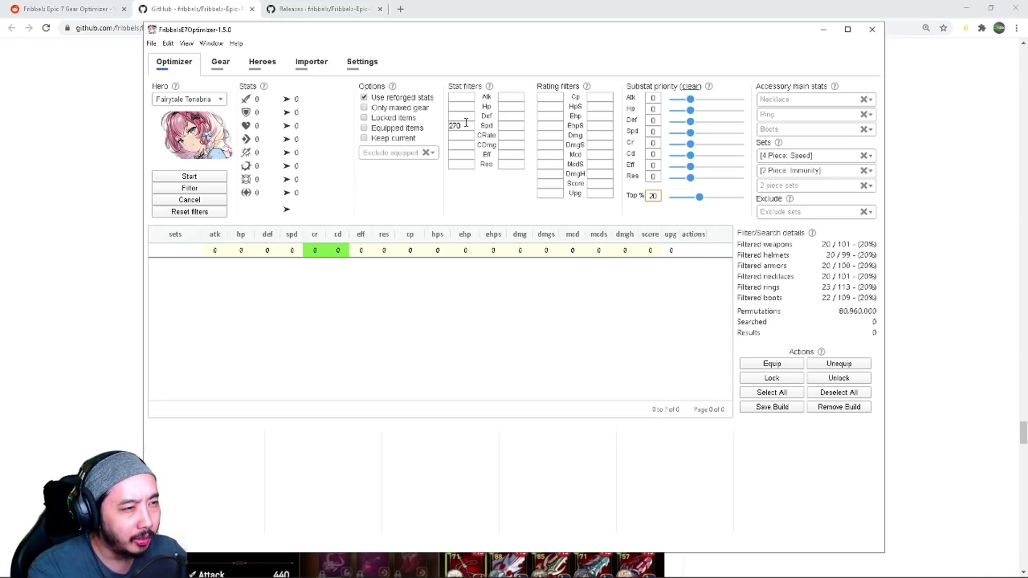
drag(690, 132, 742, 134)
Step: Set the minimum stat filters to 12000 HP, 1200 defense and 125 effectiveness
click(456, 107)
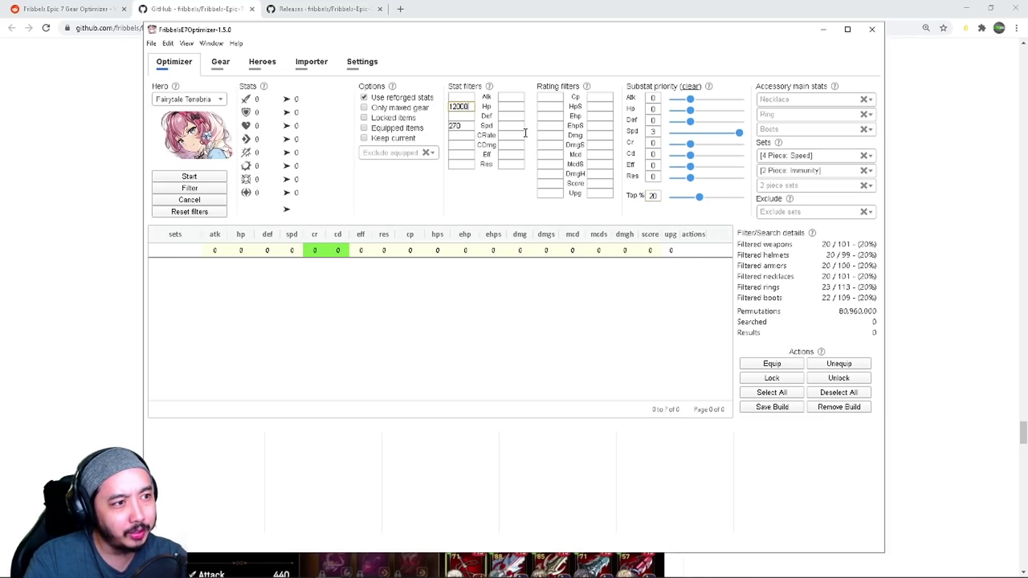
key(Tab)
text(1200)
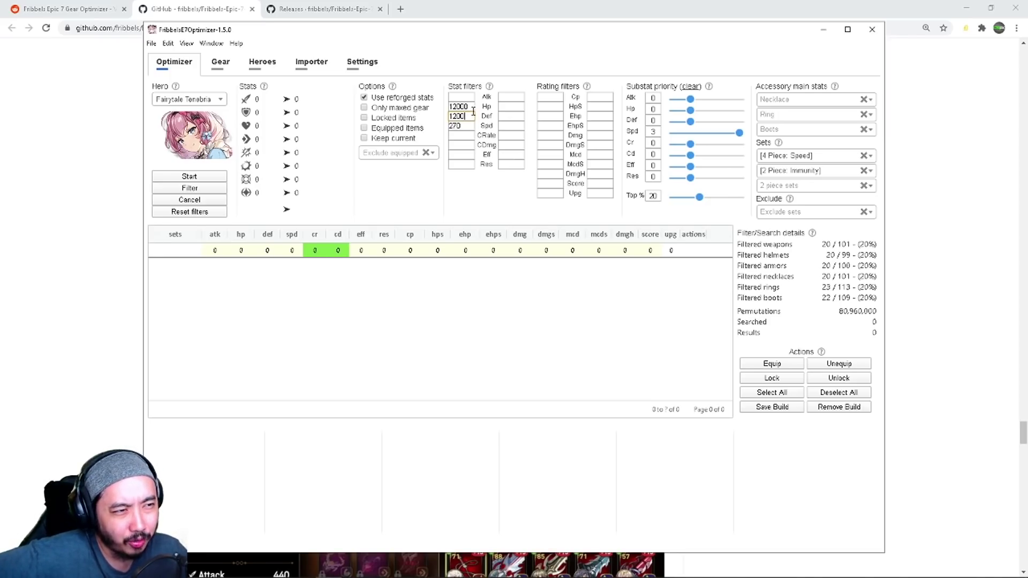
drag(473, 110, 451, 109)
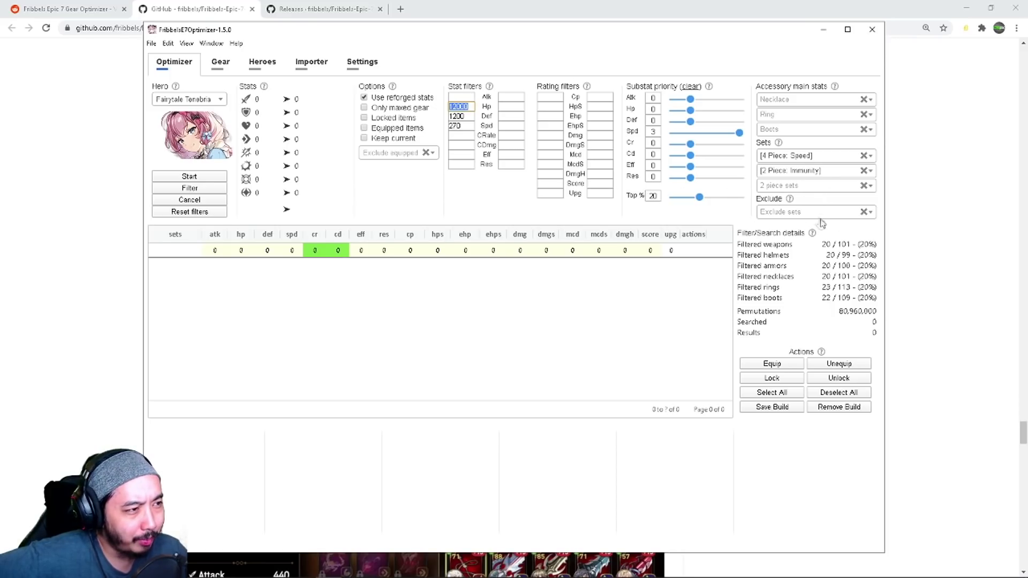
click(467, 135)
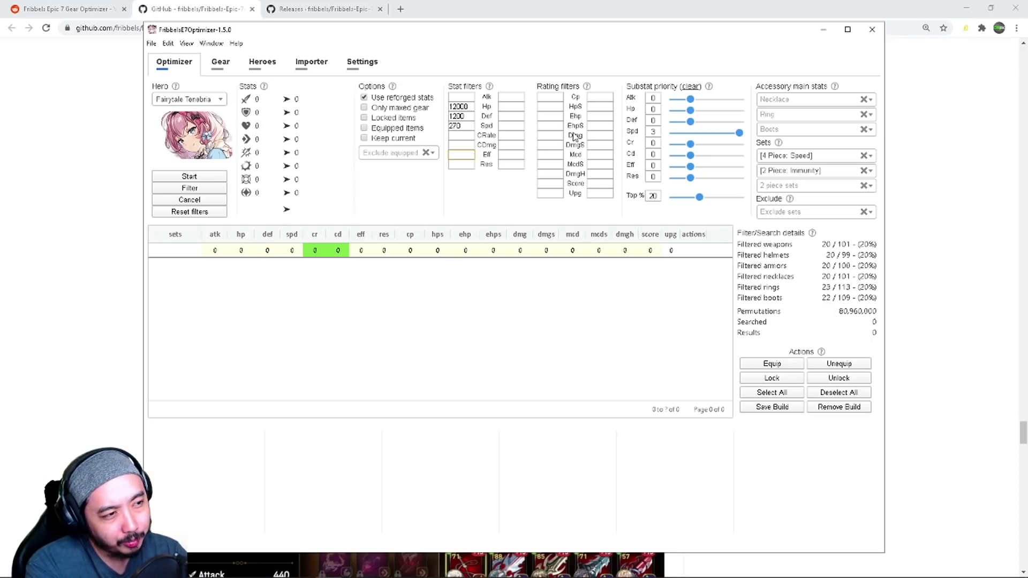
text(125)
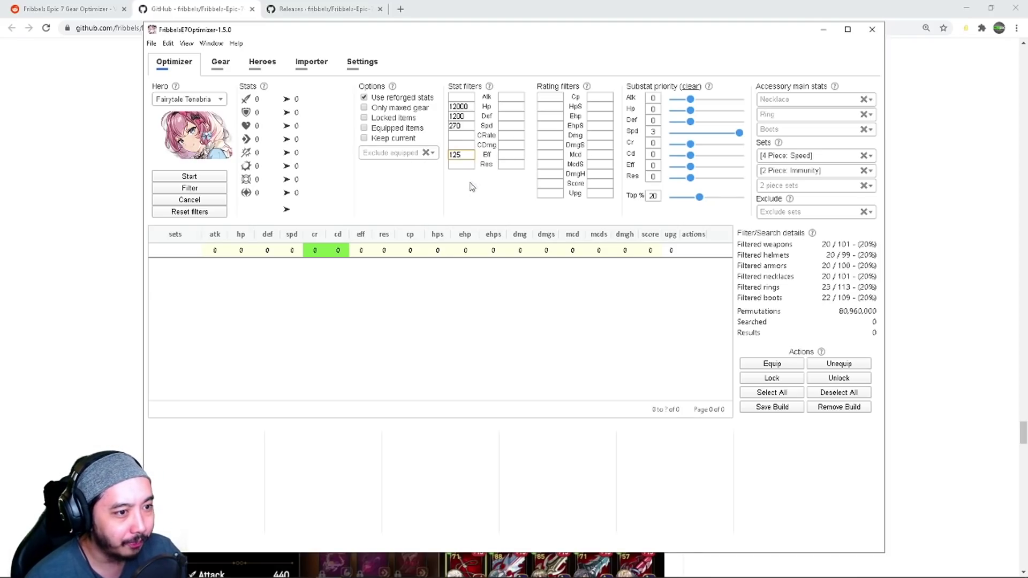
Step: Set the substat priority to 1 for HP and defense and 2 for effectiveness, and run the optimization
drag(691, 111, 706, 123)
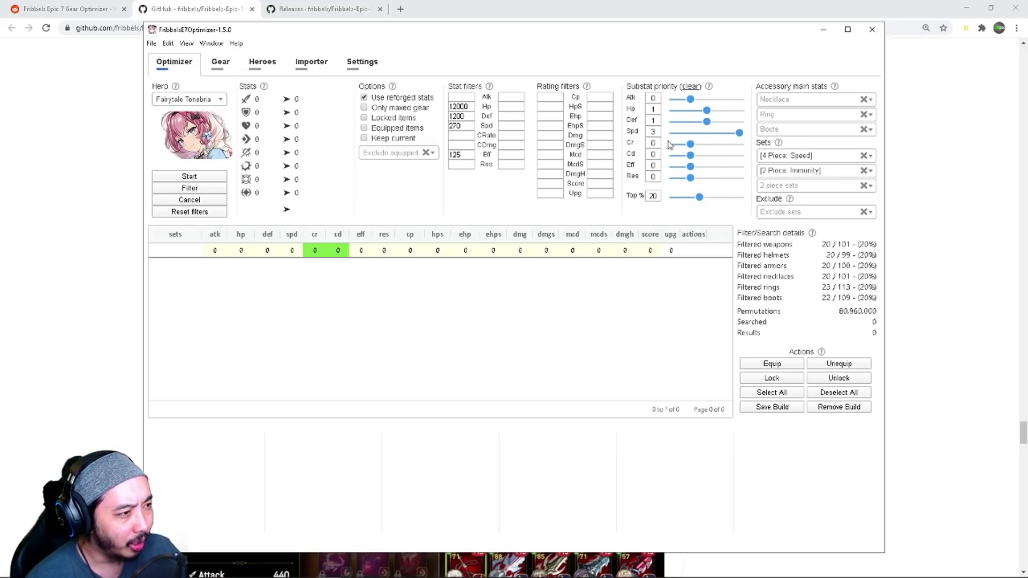
drag(691, 166, 723, 166)
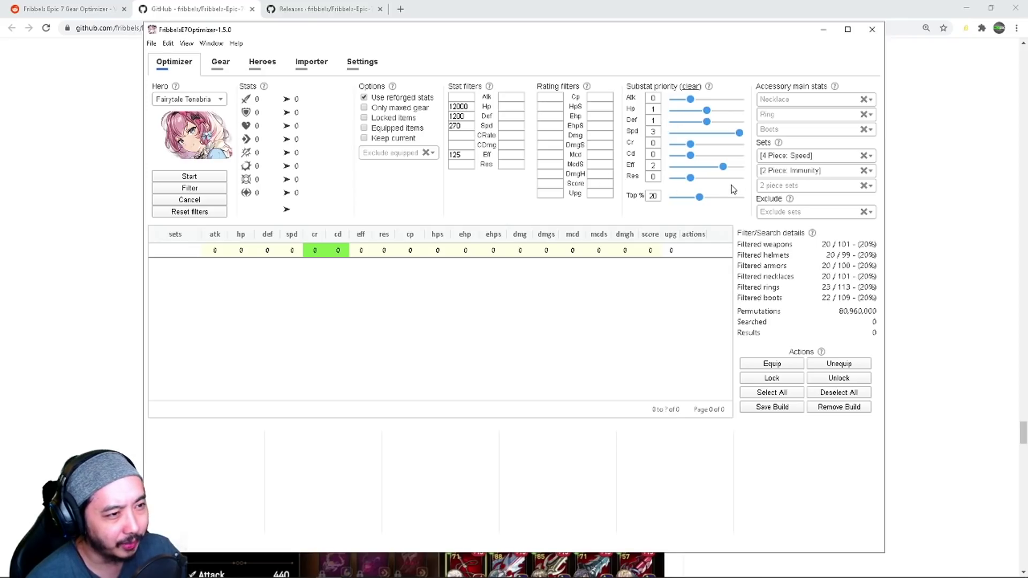
click(219, 63)
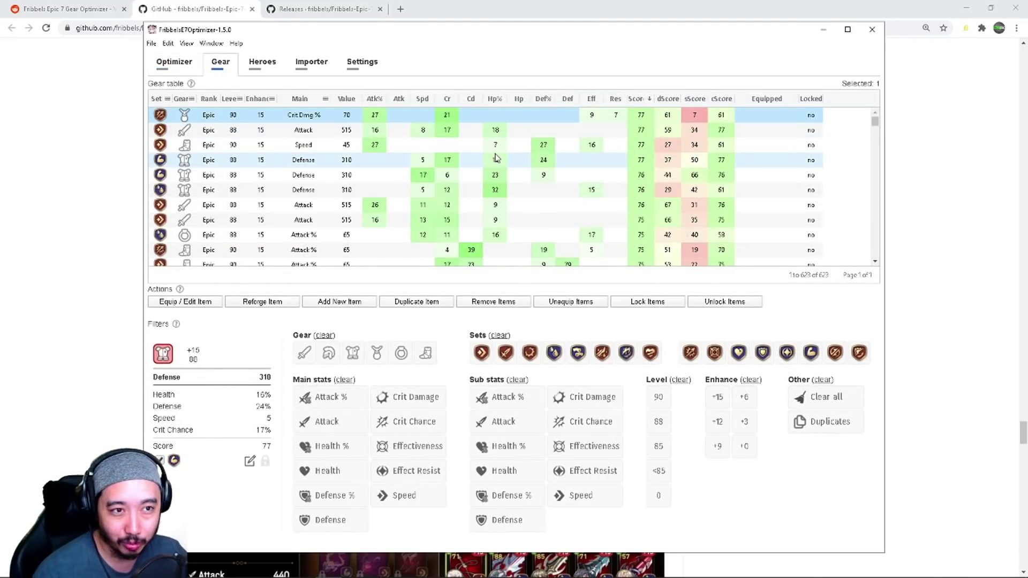
click(179, 67)
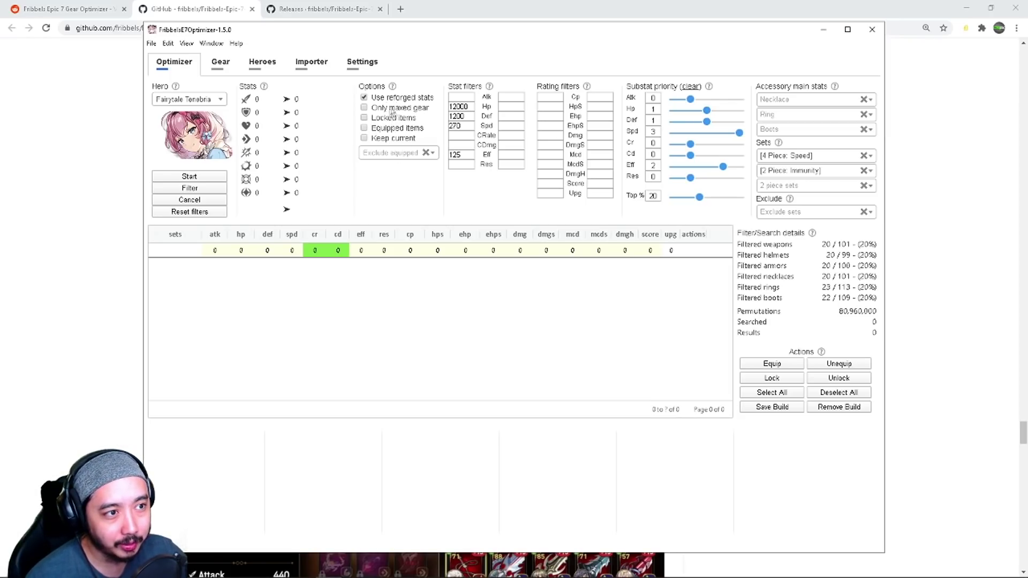
click(189, 177)
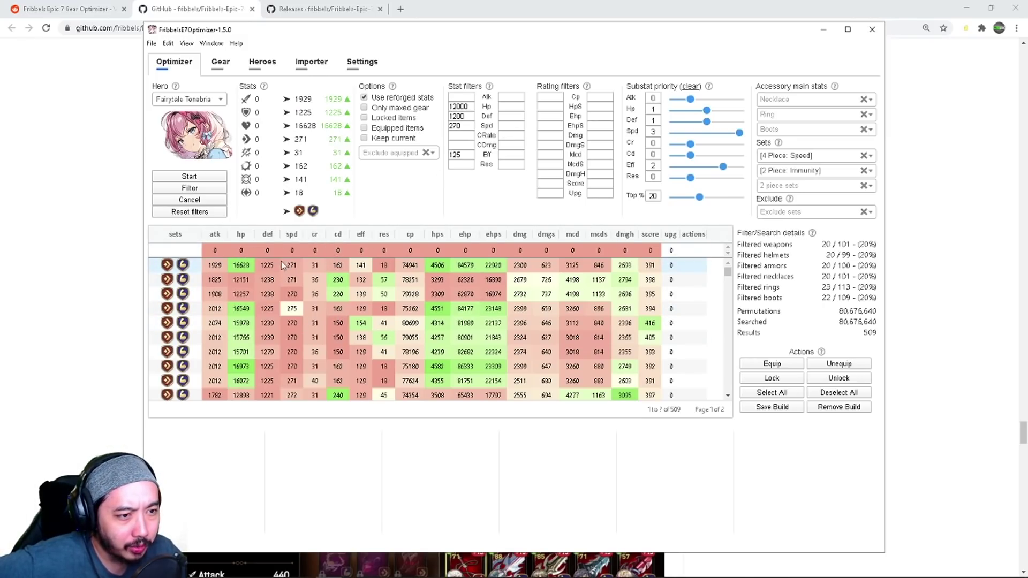
Step: Sort the resulting builds by speed from highest to lowest and inspect the stats of the fastest ones
click(292, 235)
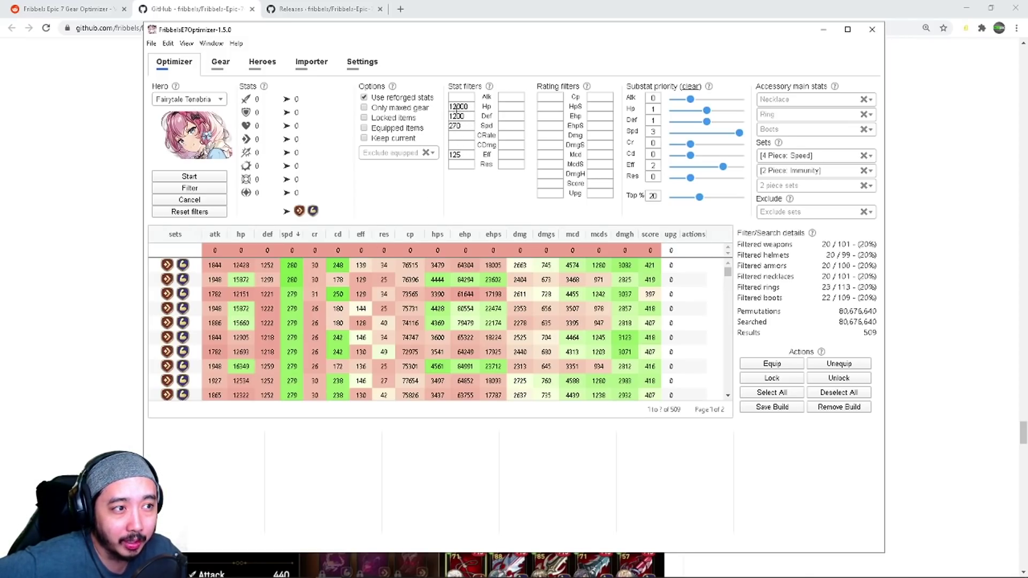
click(532, 269)
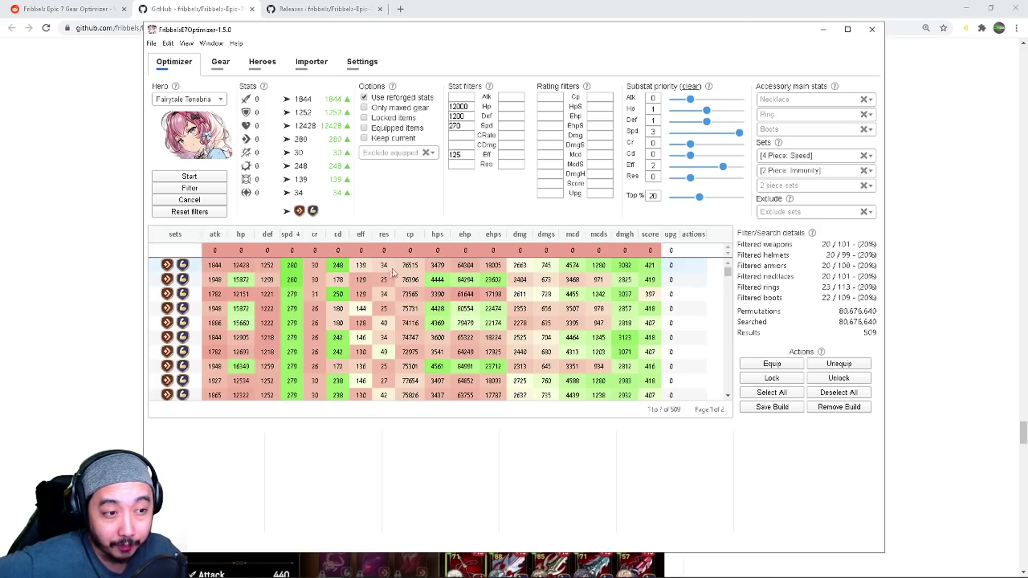
ctrl+click(247, 271)
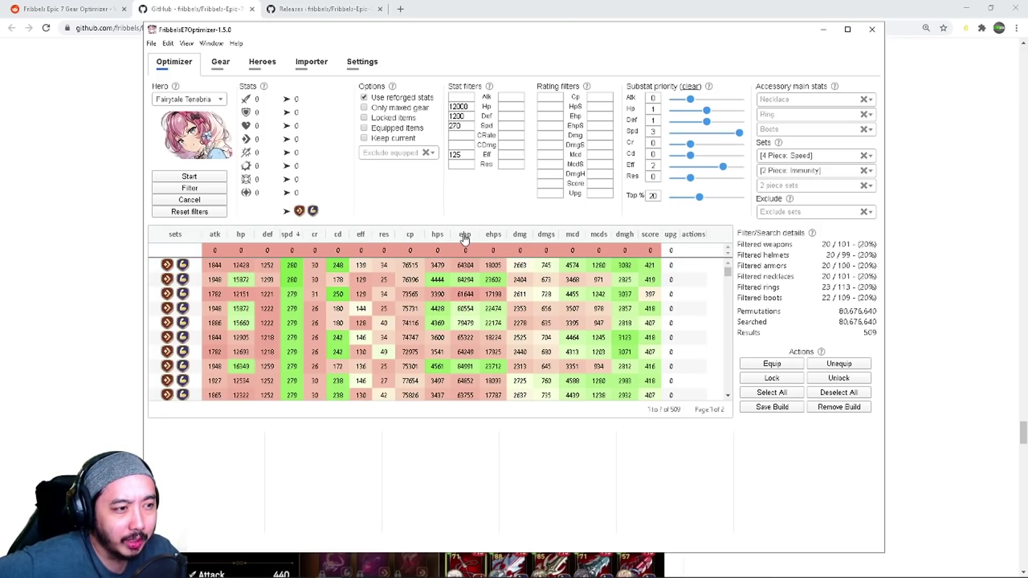
click(464, 309)
ctrl+click(463, 308)
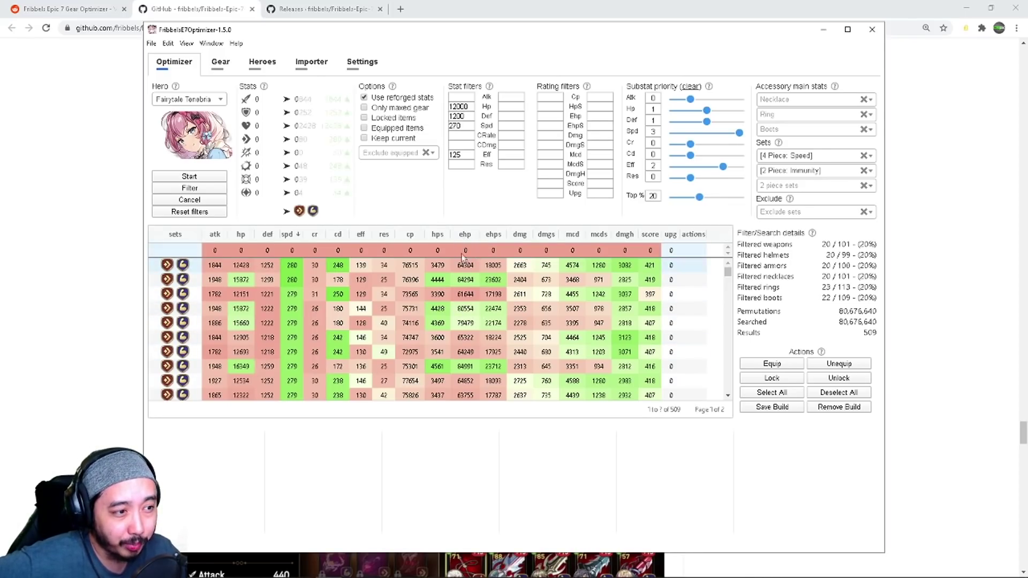
Step: Sort the builds by effective HP from highest to lowest and compare the stats of several candidates
click(464, 237)
click(477, 265)
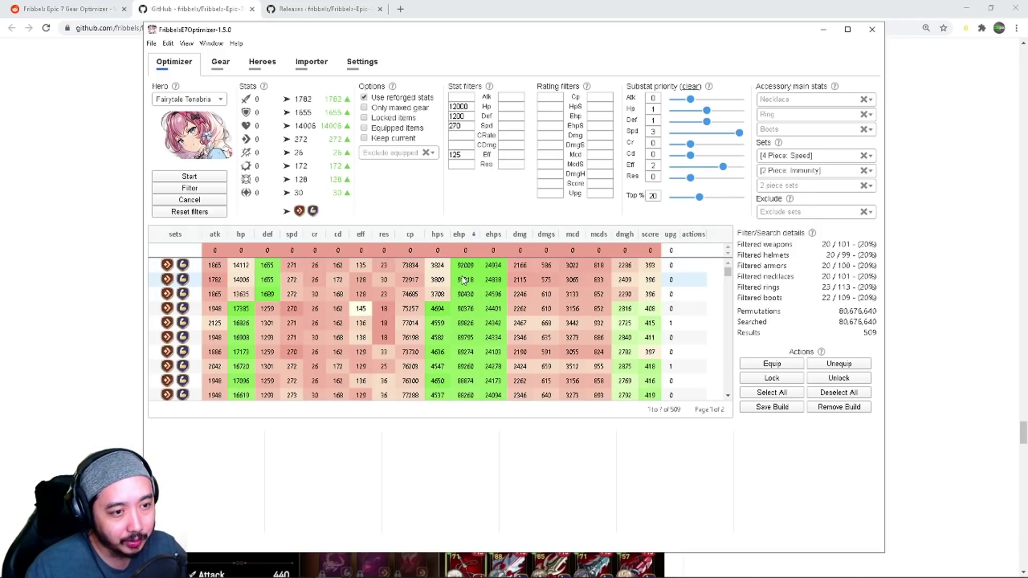
click(293, 323)
scroll(293, 277, down, 1)
scroll(294, 278, down, 5)
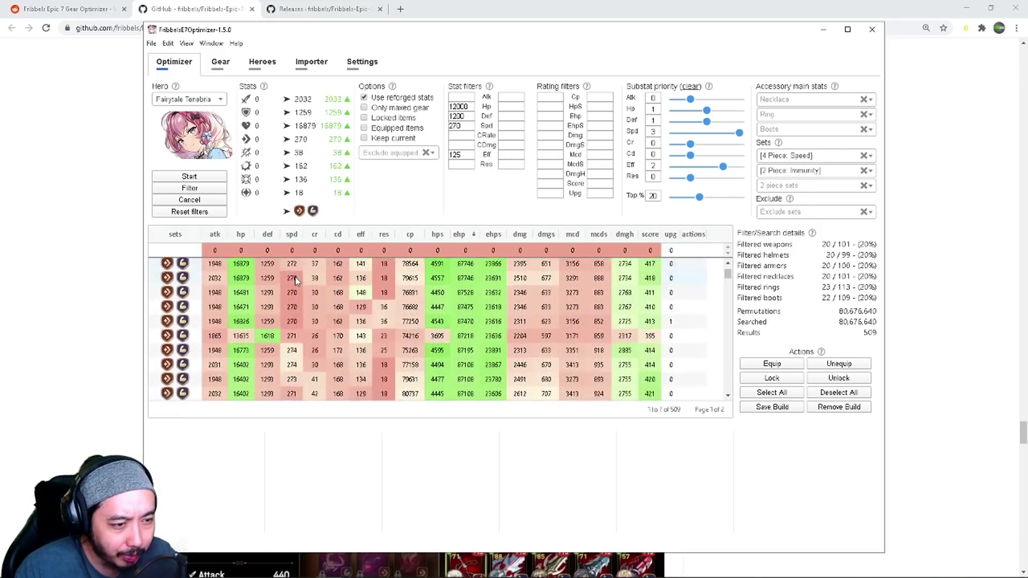
click(294, 281)
scroll(294, 281, down, 3)
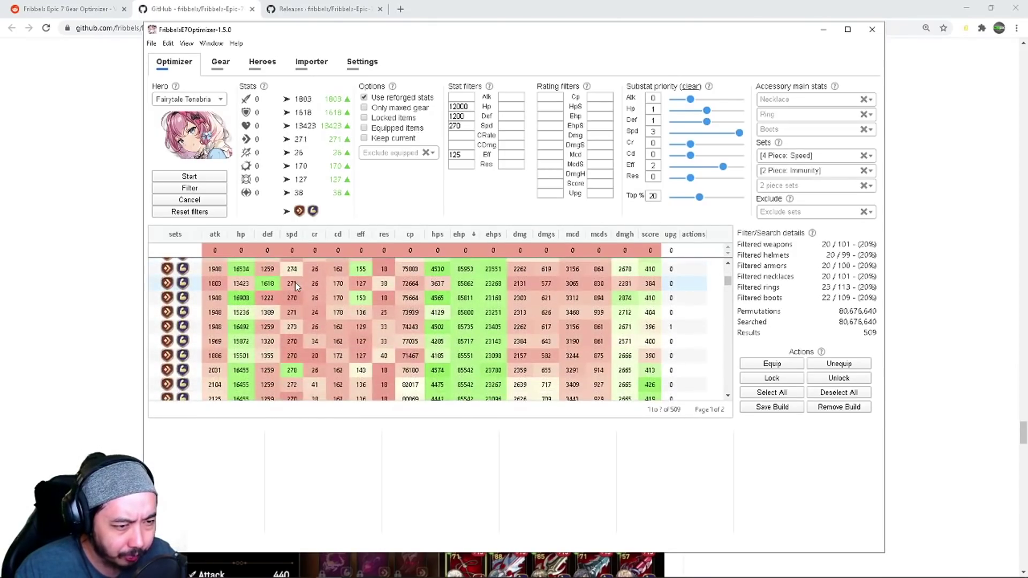
Step: Equip Fairytale Tenebria with the 278-speed build that has 85542 effective HP, lock its items, and view her in the hero list
click(302, 371)
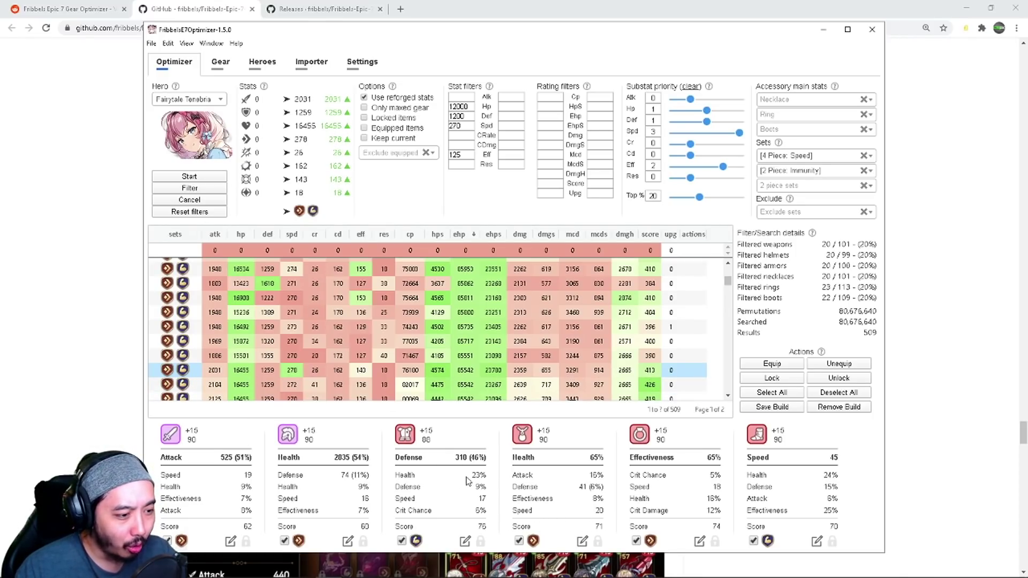
click(776, 364)
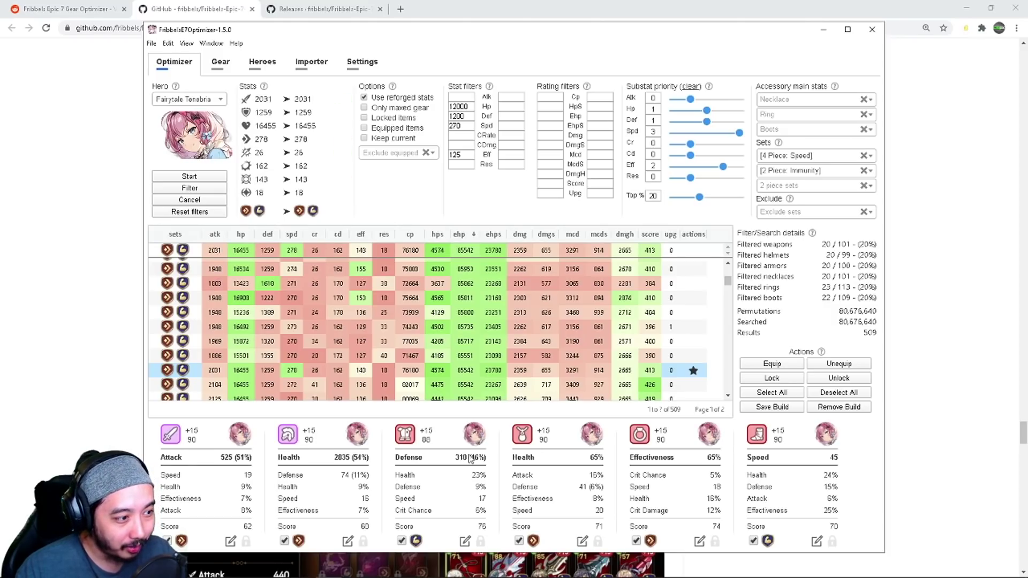
click(774, 380)
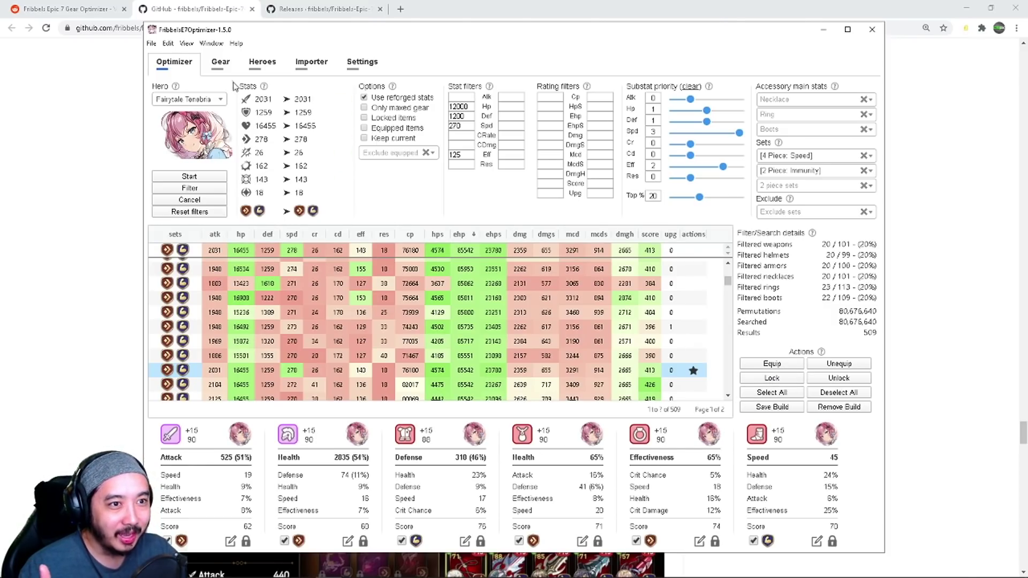
click(222, 63)
click(257, 63)
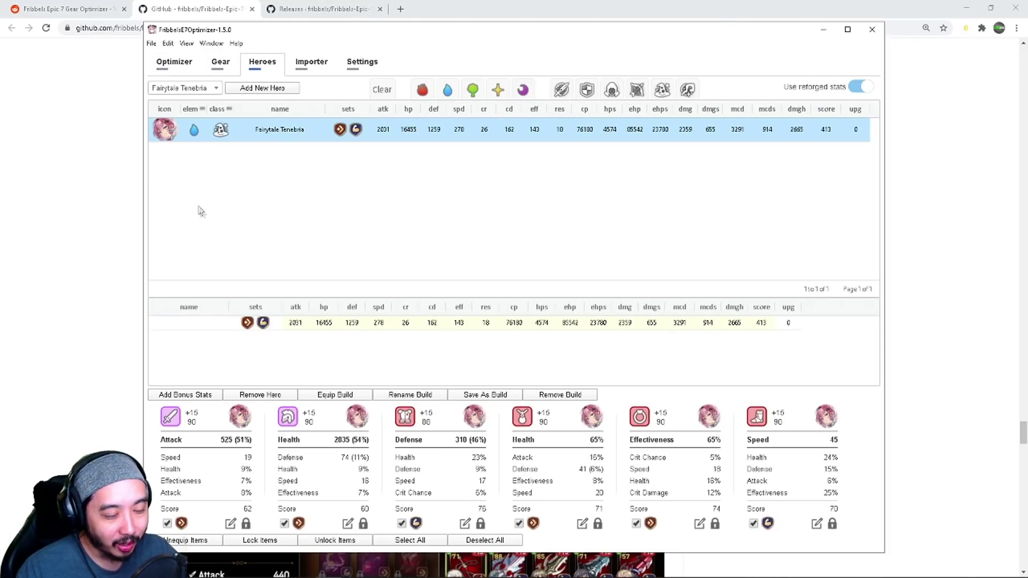